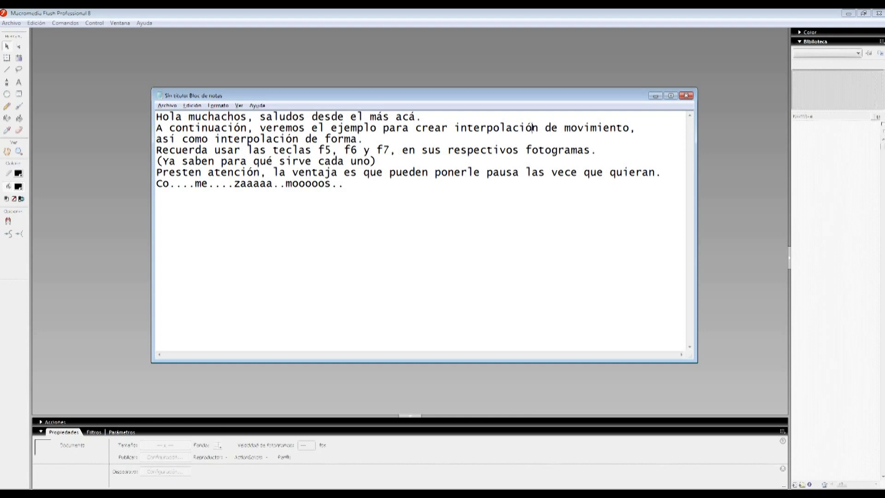
- Switch to Flash Professional, create a new Flash document and set its frame rate to 24 fps
key("alt+Tab")
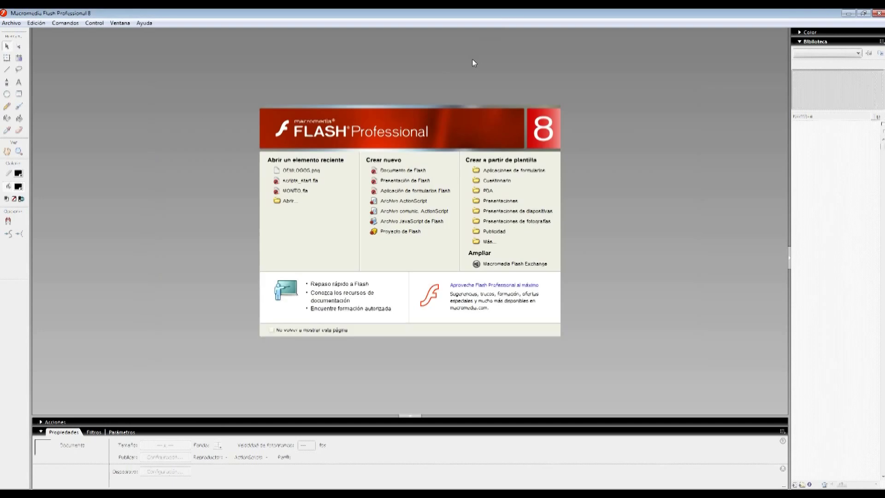
left_click(404, 171)
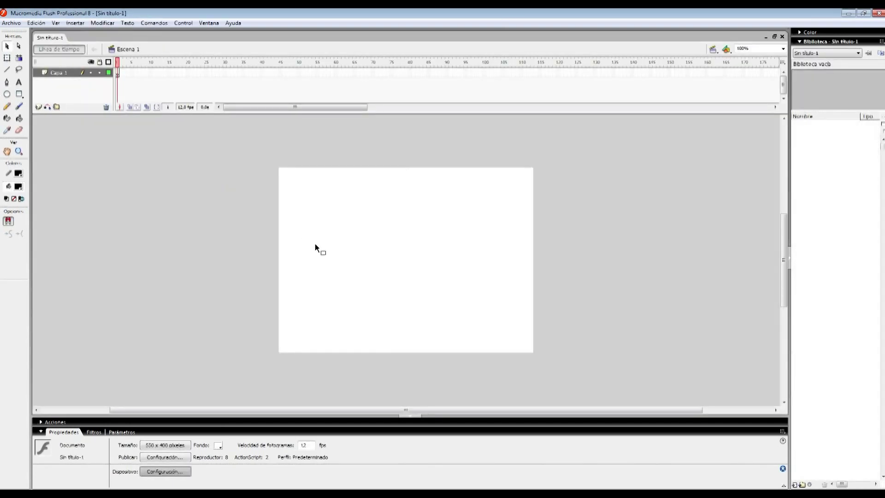
type("2")
- Draw a black square about 145 px wide and move it into the stage's upper-left corner
left_click(20, 94)
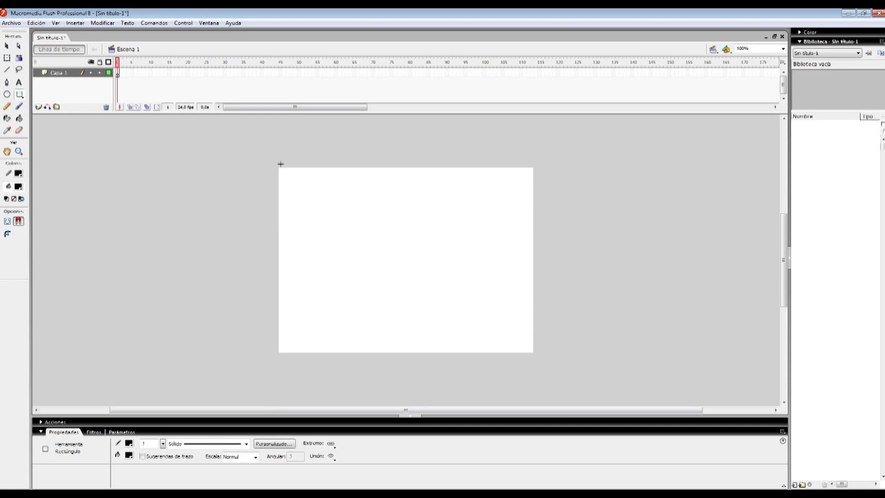
left_click_drag(205, 140, 272, 208)
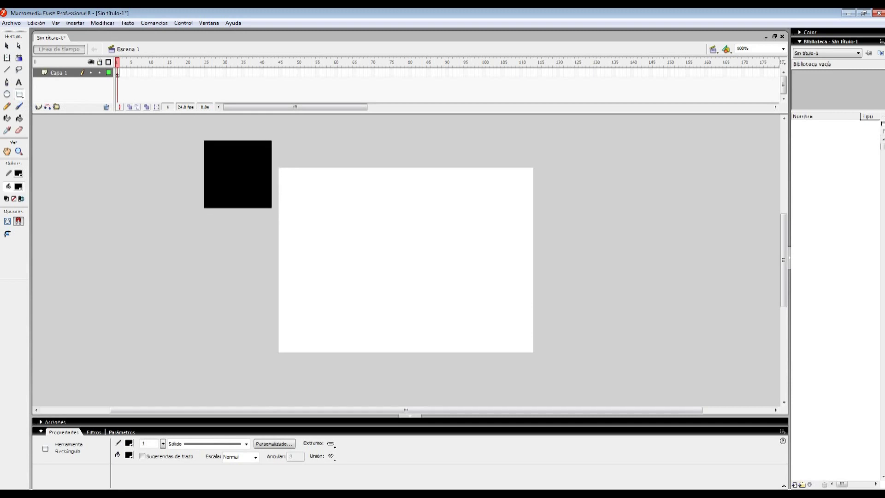
left_click(119, 73)
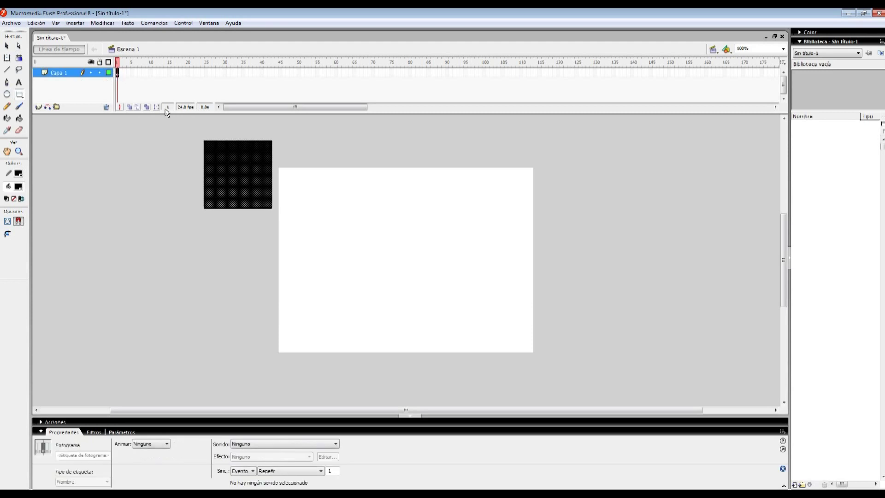
left_click(6, 46)
left_click_drag(237, 172, 313, 201)
- Insert a keyframe at frame 24 of Capa 1 and create a motion tween up to it
left_click(202, 72)
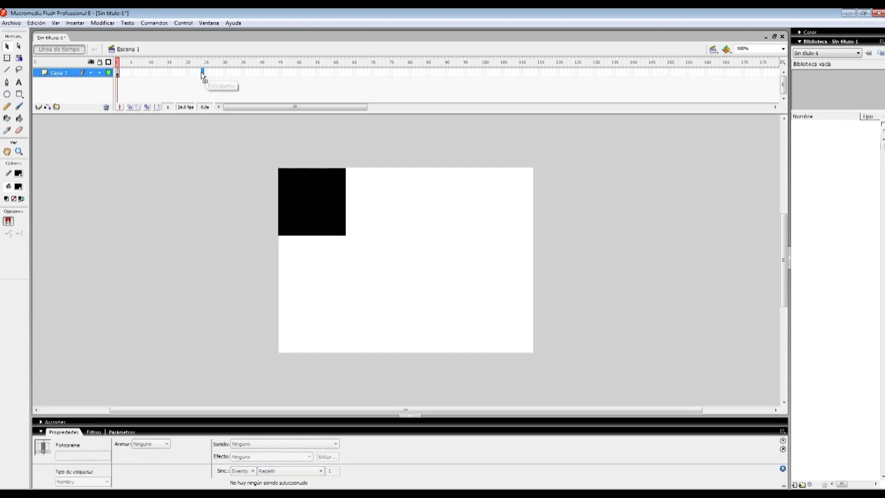
key("F6")
right_click(202, 73)
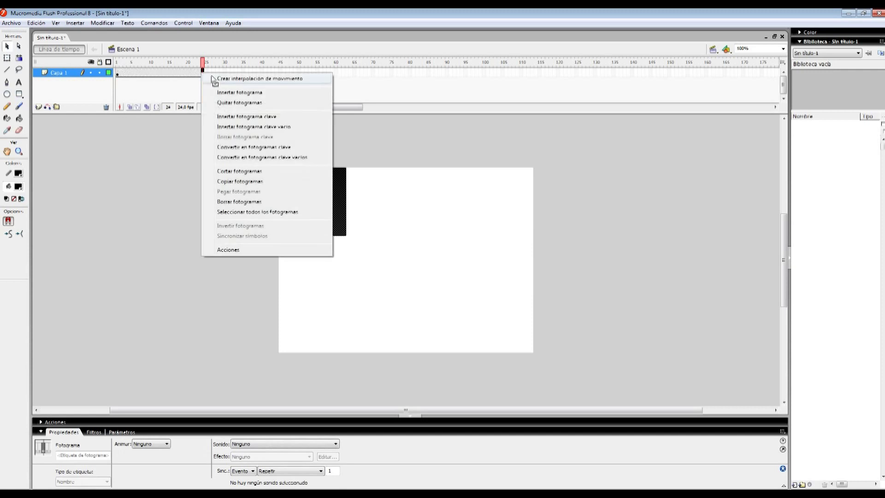
left_click(220, 79)
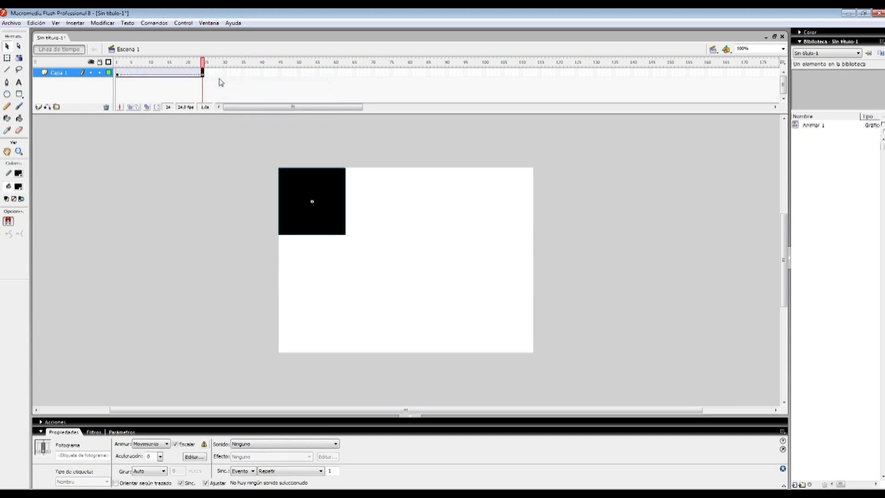
- At frame 24, move the square to the stage's lower-right corner and rotate it 45 degrees into a diamond
left_click_drag(321, 193, 506, 309)
key("q")
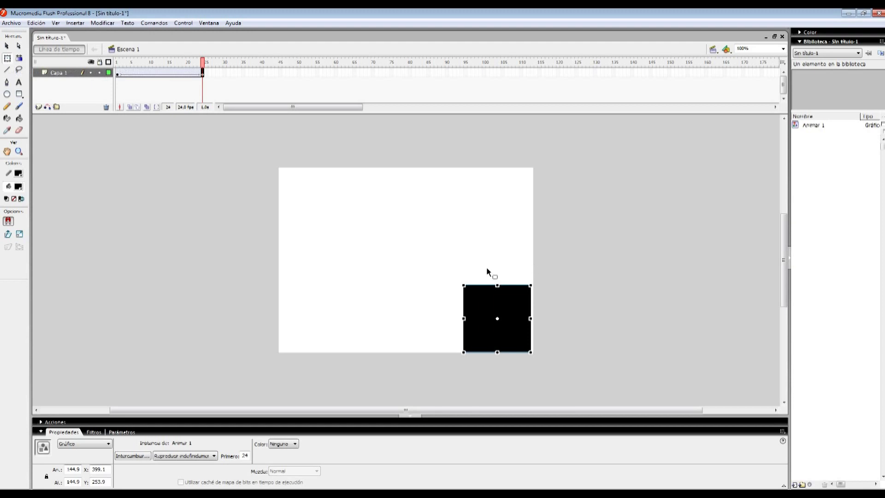
left_click_drag(458, 283, 492, 269)
left_click_drag(510, 318, 497, 351)
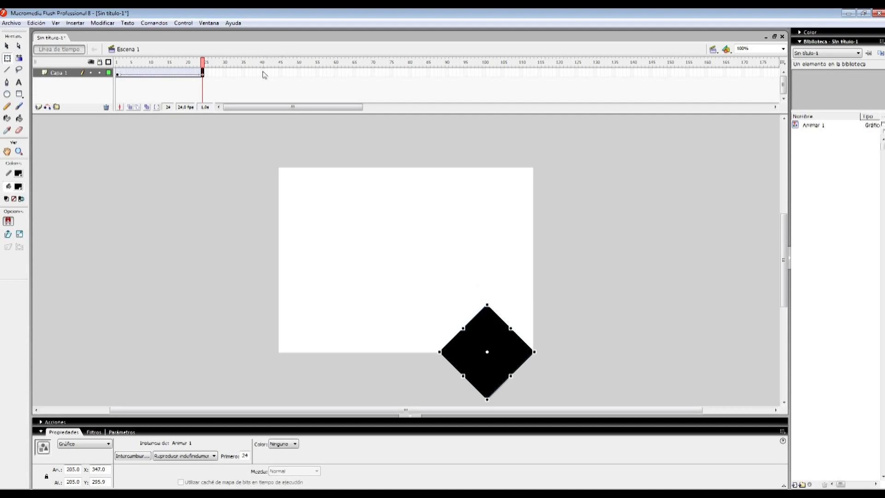
- Add keyframes at frames 37 and 63, moving the diamond up to the stage's upper-right corner at frame 63
left_click(250, 72)
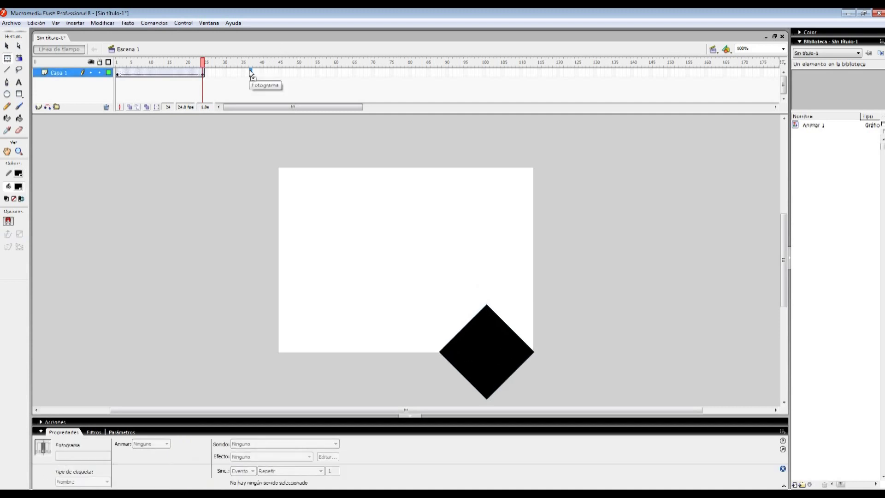
key("F6")
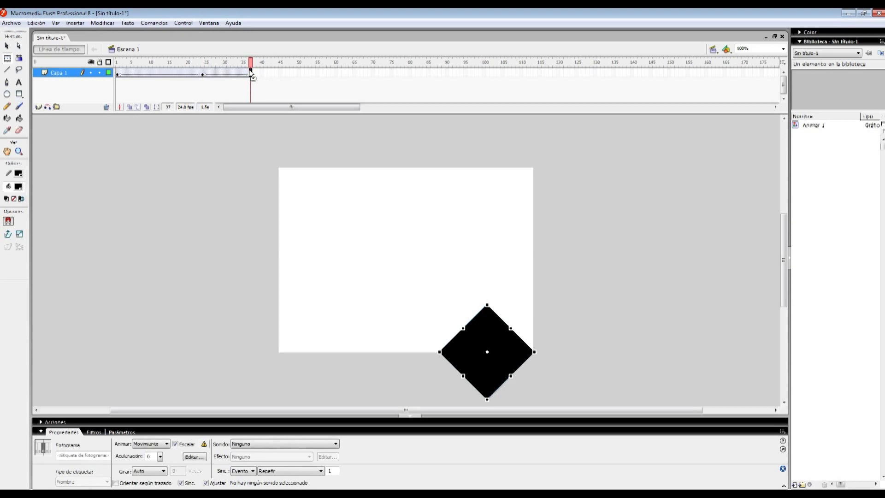
left_click(332, 74)
left_click(347, 74)
key("F6")
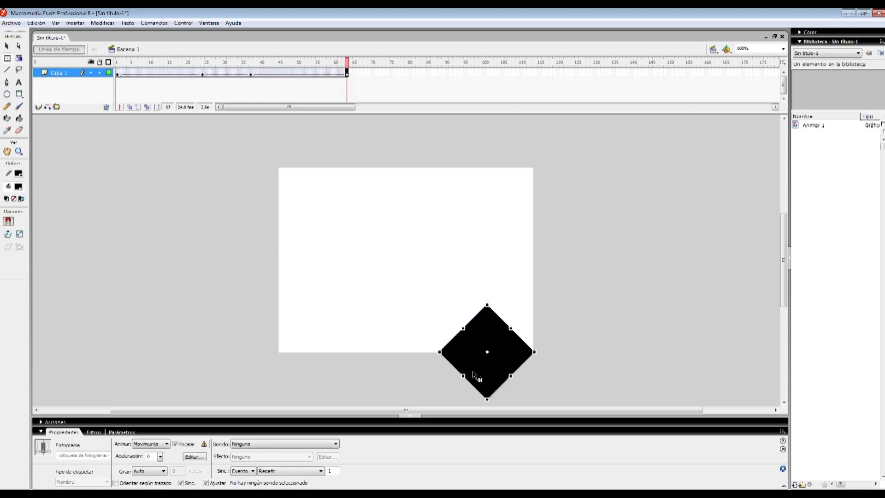
left_click_drag(491, 367, 489, 231)
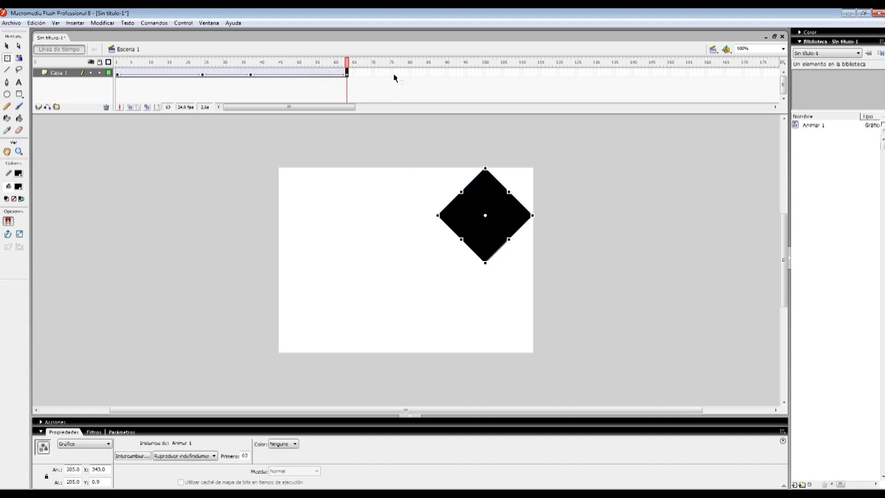
- Add a keyframe at frame 80 and preview the motion animation as a test movie
left_click(410, 74)
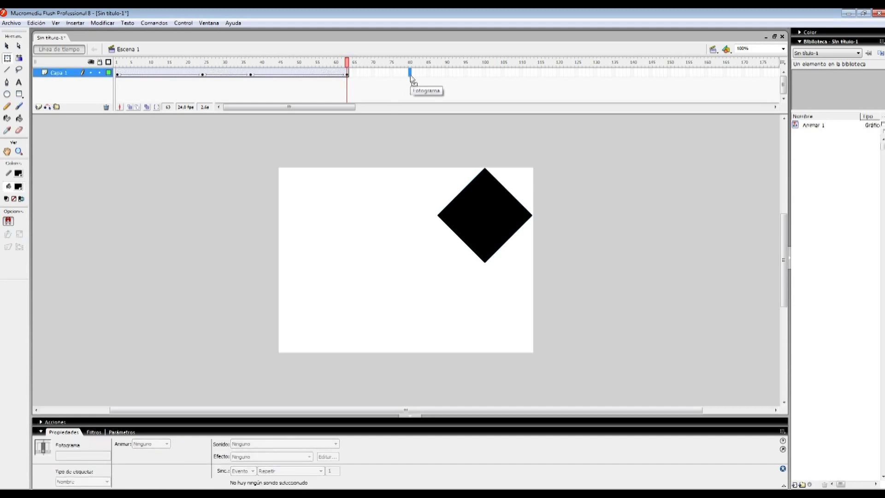
key("F6")
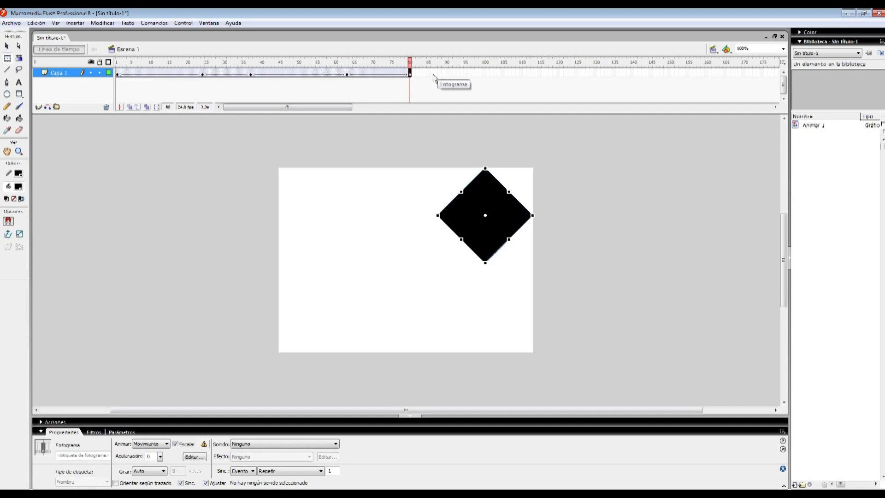
key("ctrl+Return")
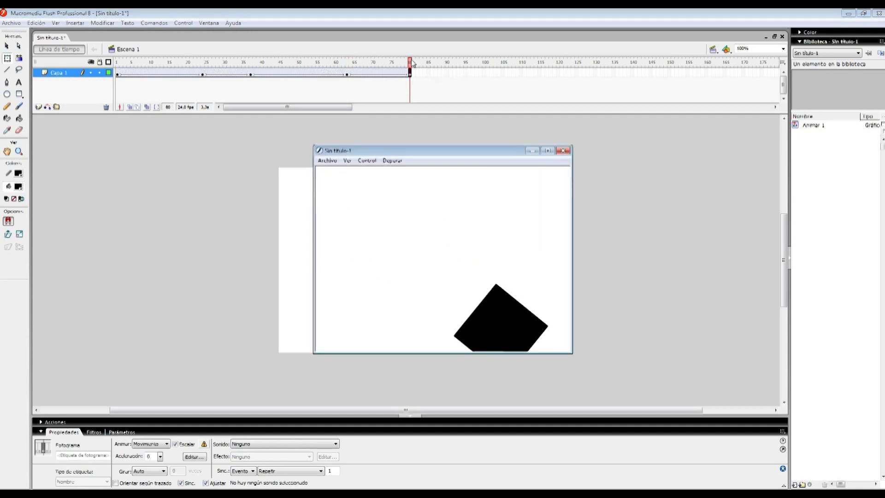
left_click(563, 151)
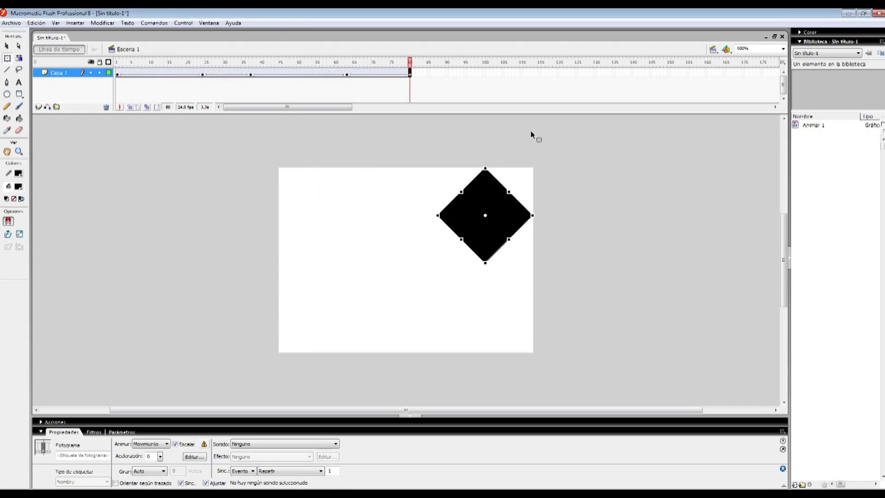
- Insert a keyframe at frame 81 and remove its motion tween
left_click(414, 73)
key("F6")
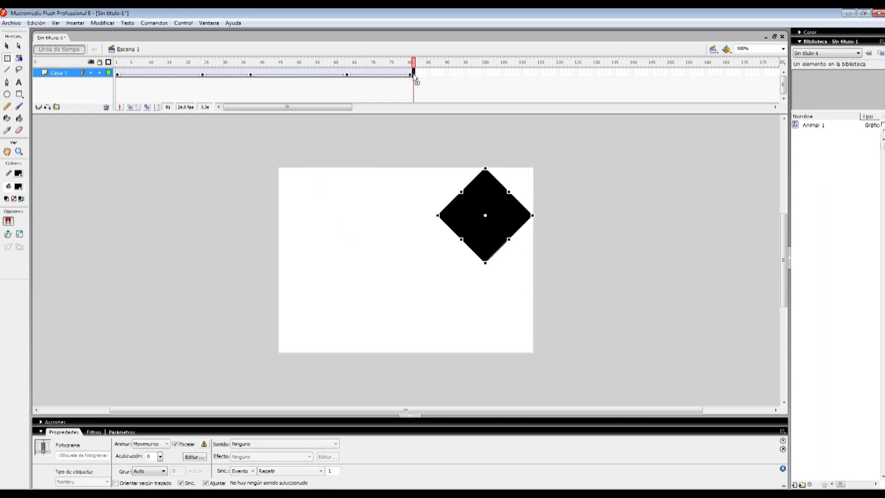
right_click(416, 81)
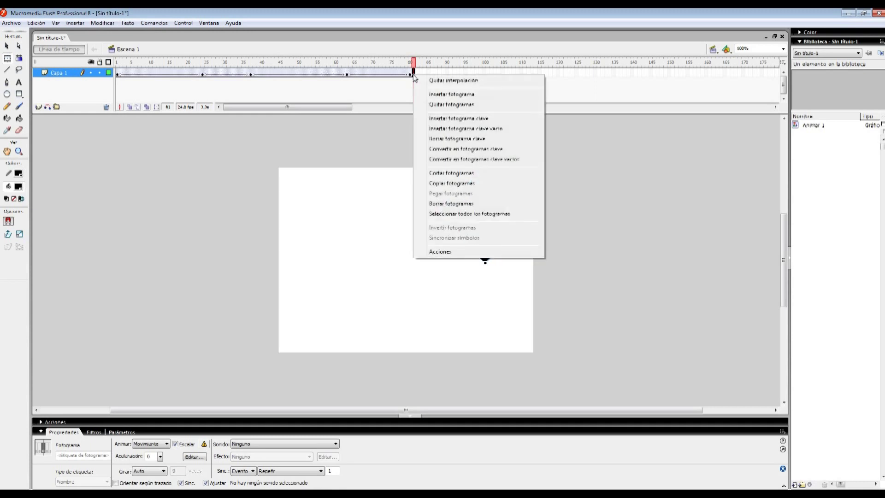
left_click(430, 82)
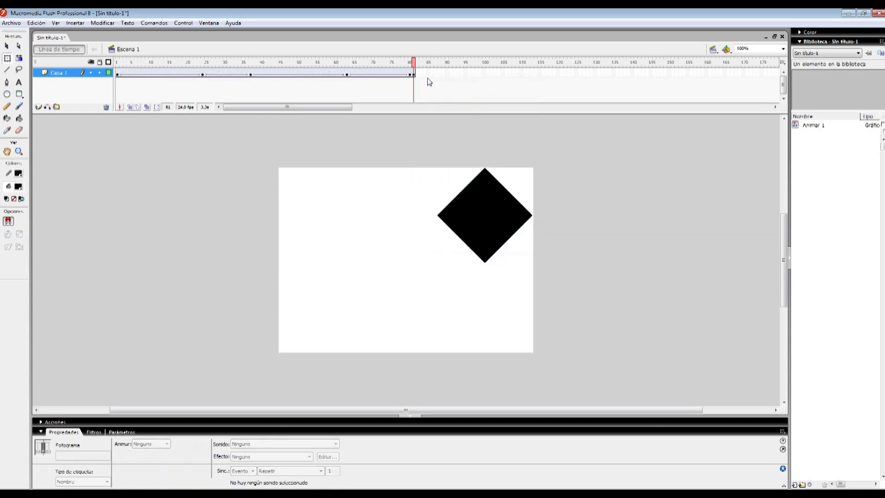
- Break apart the diamond instance at frame 81 into an editable shape
left_click(485, 214)
right_click(484, 214)
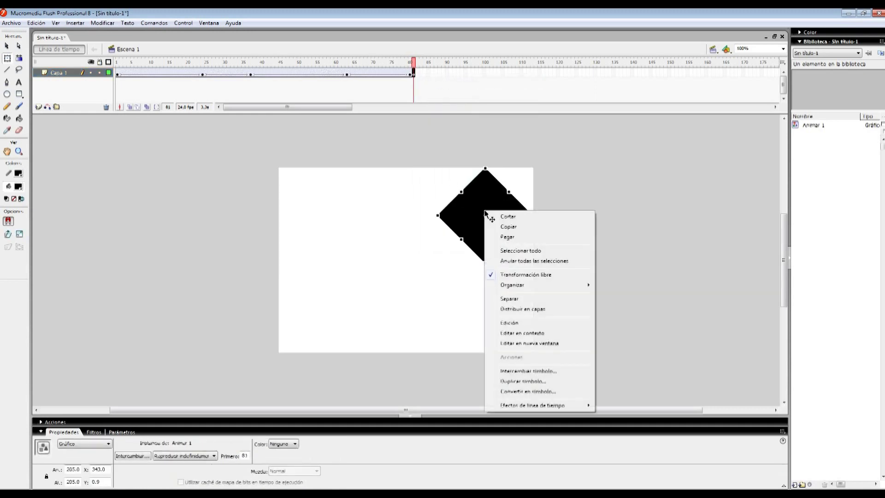
left_click(518, 303)
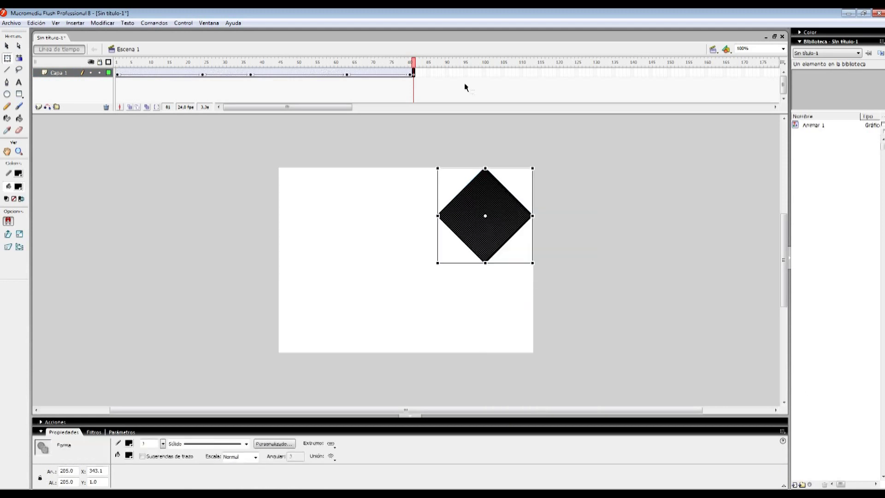
- Enable onion skinning and set the tween type of frame 81 to Forma
left_click(8, 94)
left_click(258, 93)
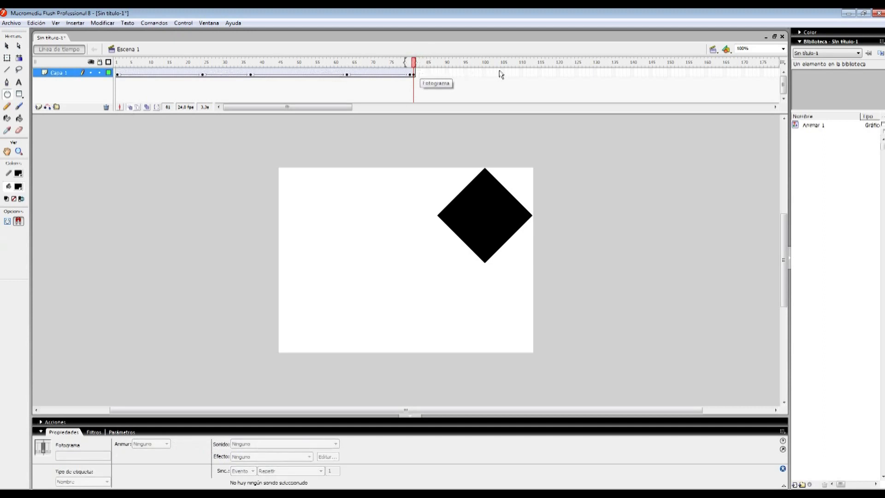
left_click(414, 73)
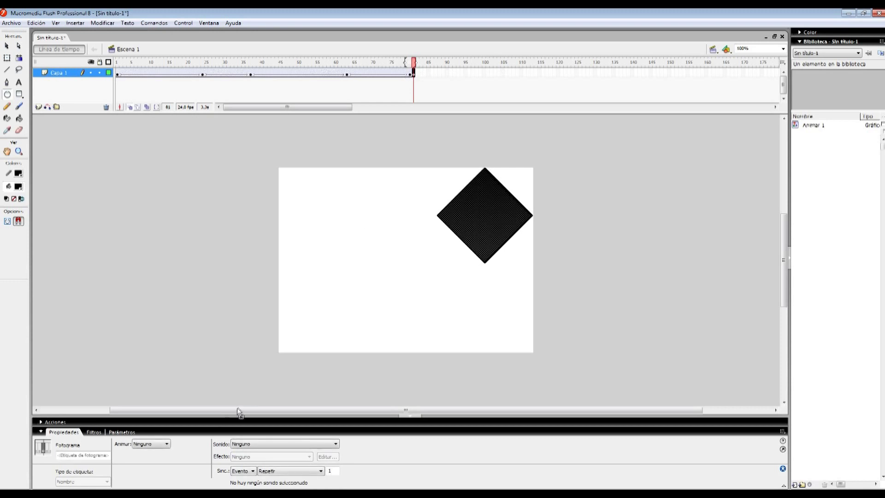
left_click(162, 444)
left_click(155, 464)
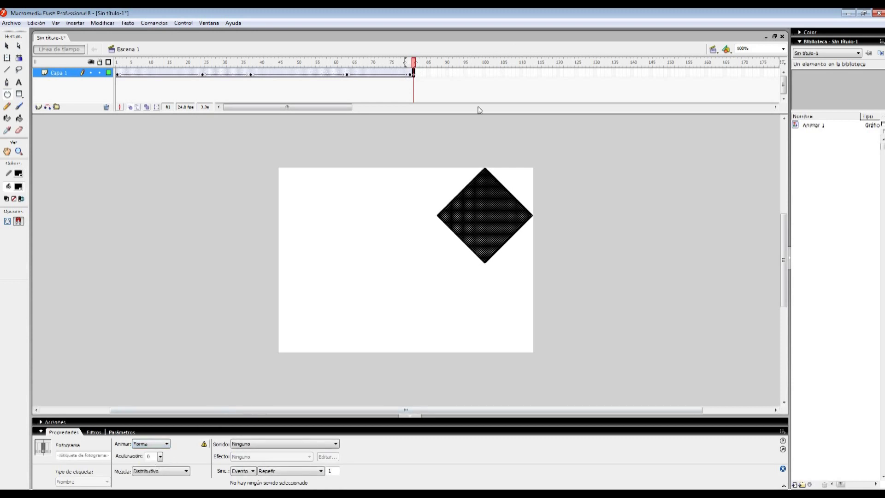
- Insert a blank keyframe at frame 109 to end the shape tween
left_click(517, 73)
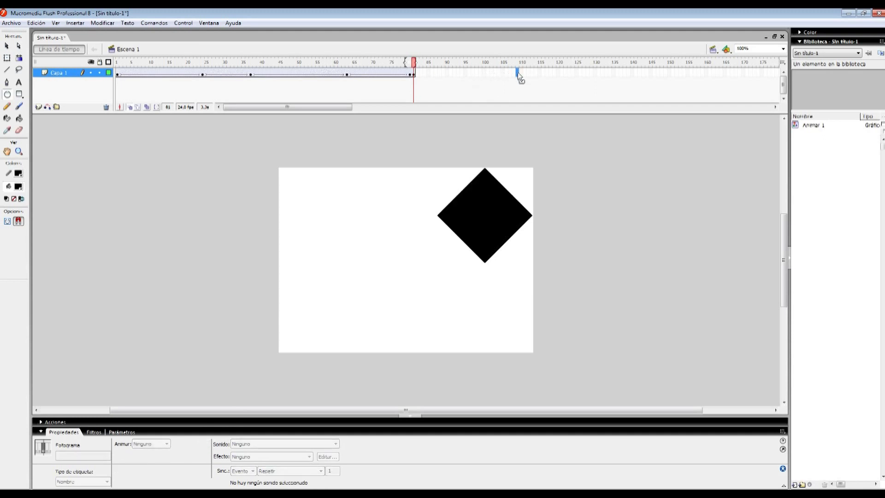
key("F7")
right_click(518, 73)
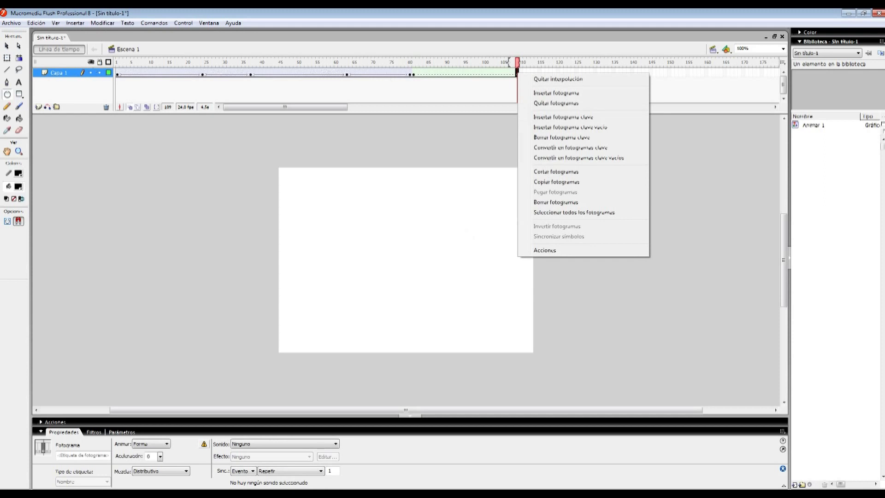
- Extend the onion skin range back to the diamond and draw a black circle about 116 px wide over it at frame 109
left_click(8, 95)
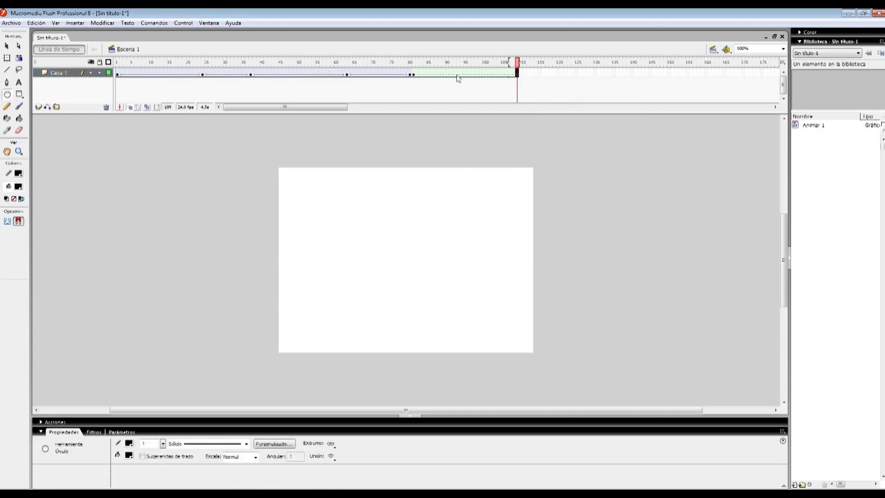
mouse_move(509, 64)
left_mouse_down()
mouse_move(404, 79)
mouse_move(415, 80)
left_mouse_up()
left_click_drag(453, 192, 509, 244)
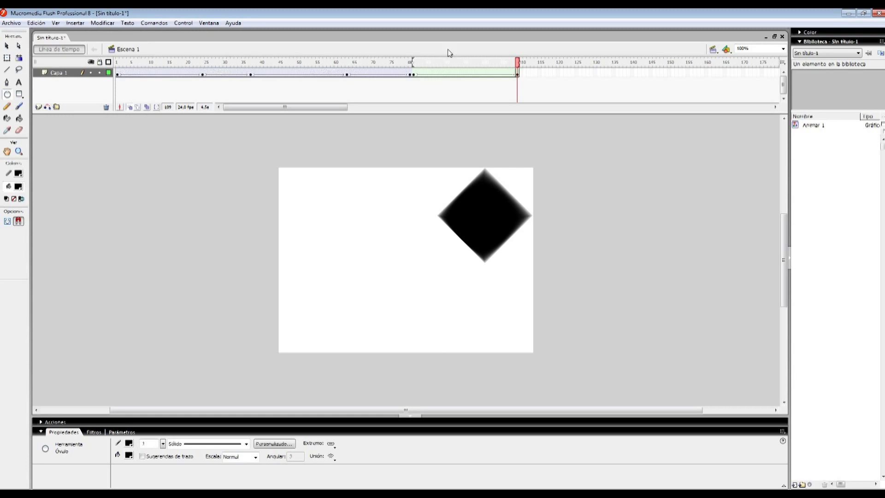
left_click(519, 65)
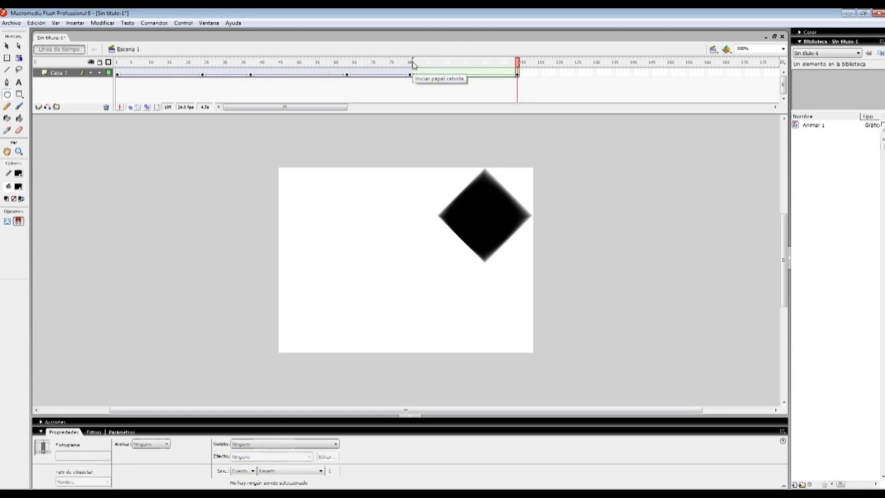
left_click(518, 75)
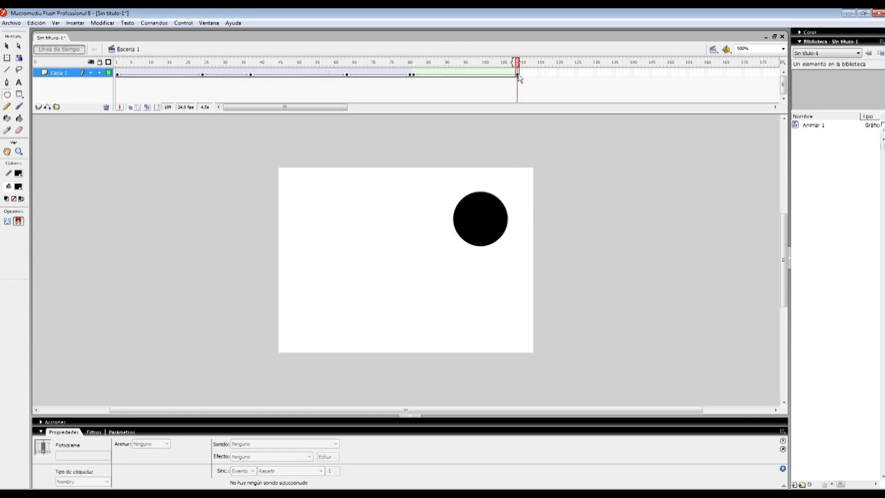
left_click(518, 75)
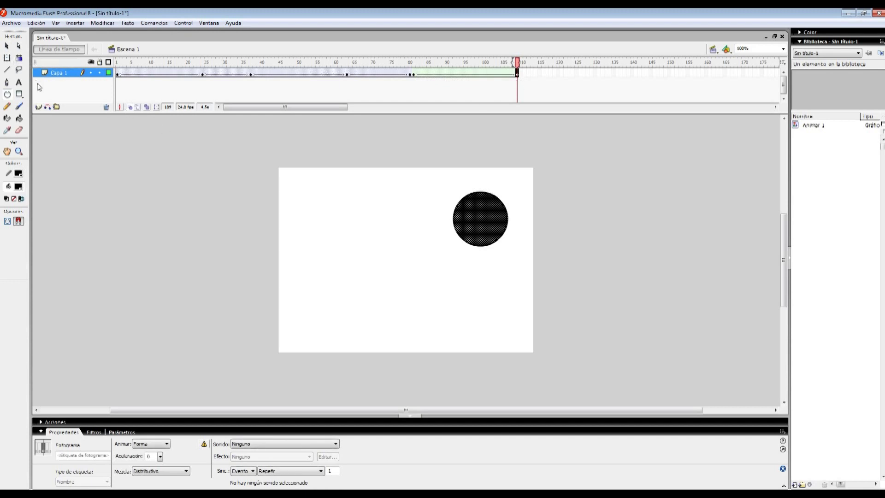
- Move the circle at frame 109 to about X 393, Y 42 and preview the whole animation as a test movie
key("v")
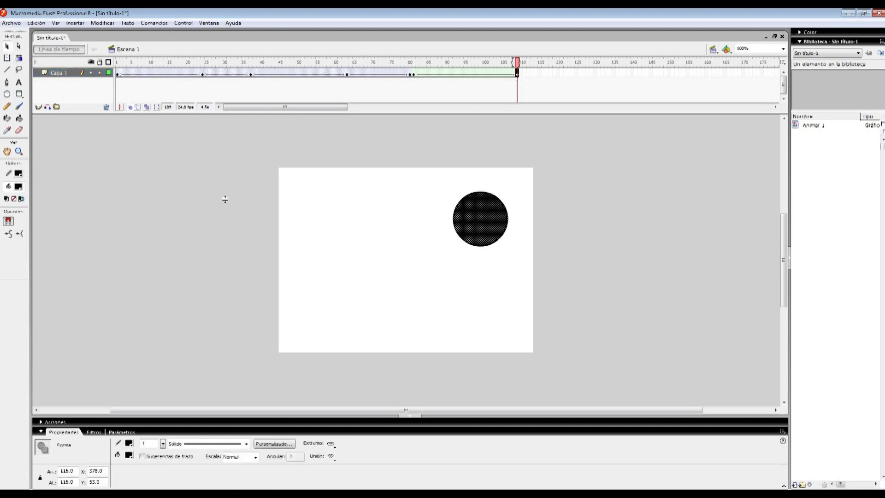
left_click_drag(476, 225, 484, 220)
key("ctrl+Return")
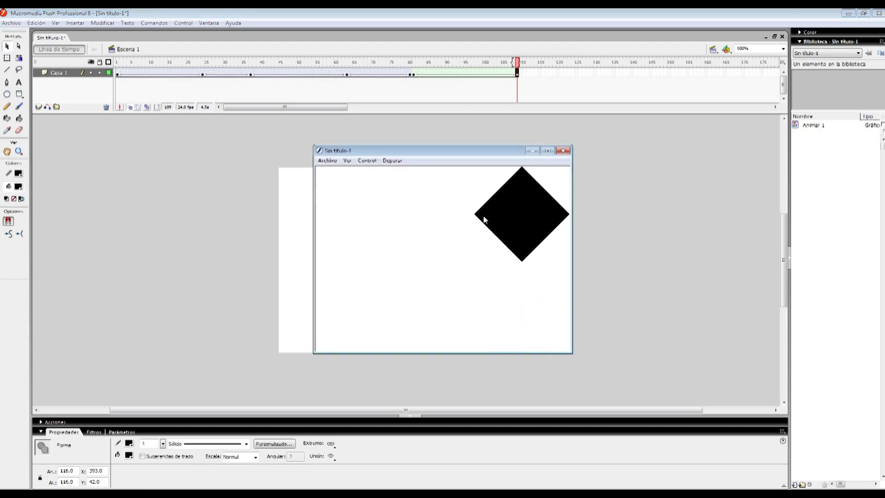
- Close the test movie, insert a keyframe at frame 127 and delete the circle from it
left_click(563, 151)
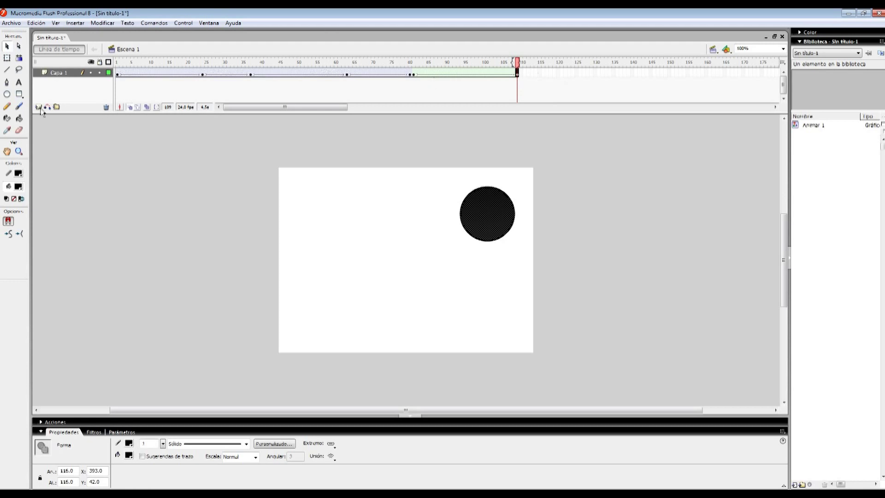
left_click(559, 73)
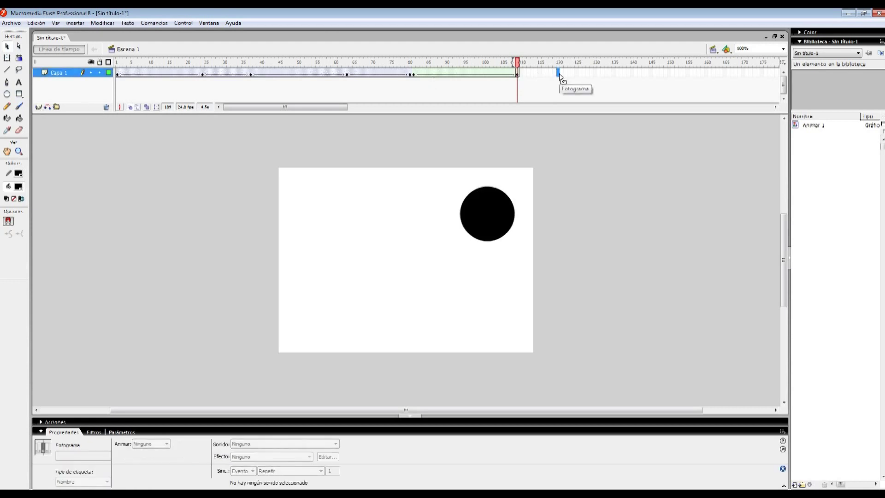
left_click(584, 74)
key("F5")
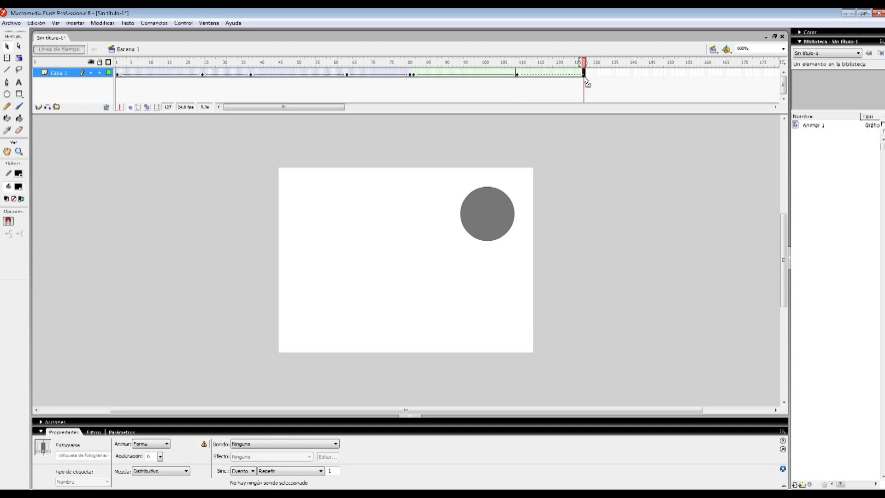
key("Delete")
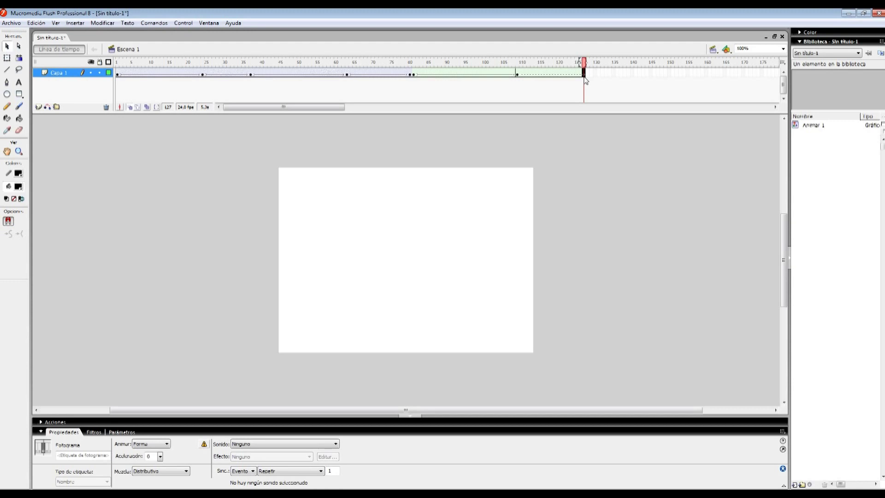
- Extend the onion skin range from frame 127 back to the circle's keyframe at frame 109
left_click(19, 83)
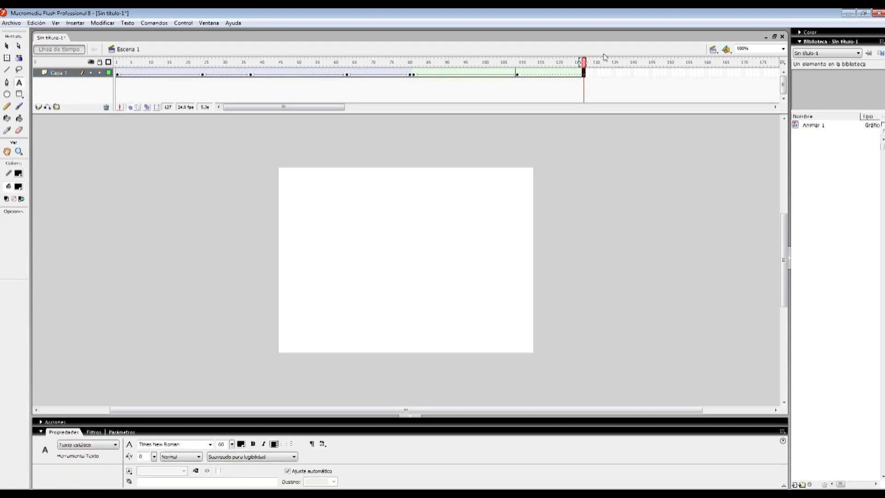
left_click_drag(582, 63, 517, 65)
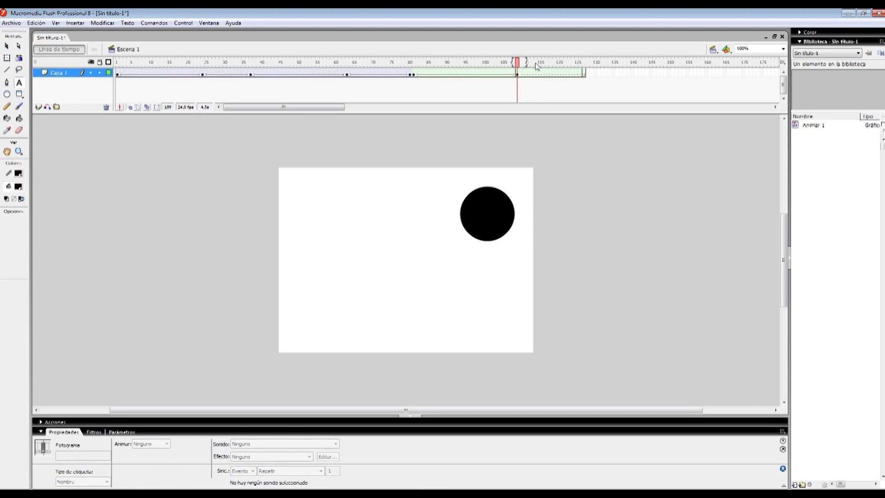
left_click_drag(528, 63, 585, 62)
left_click(584, 75)
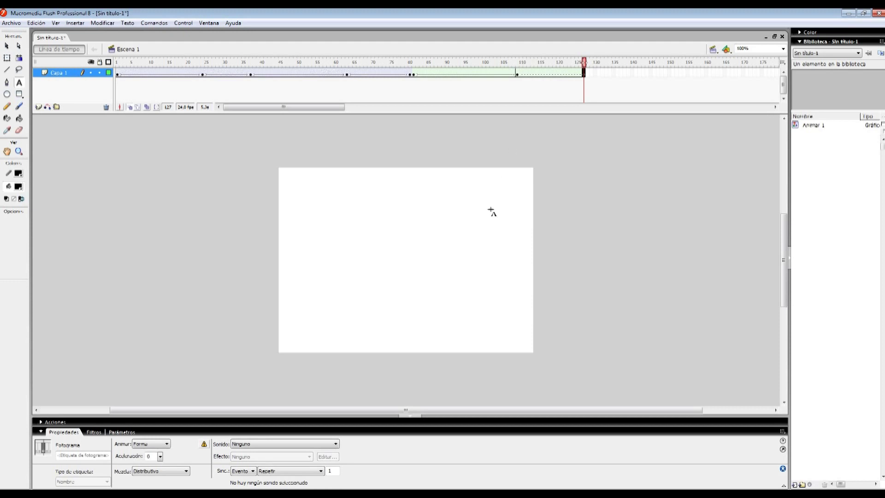
left_click_drag(580, 76, 518, 73)
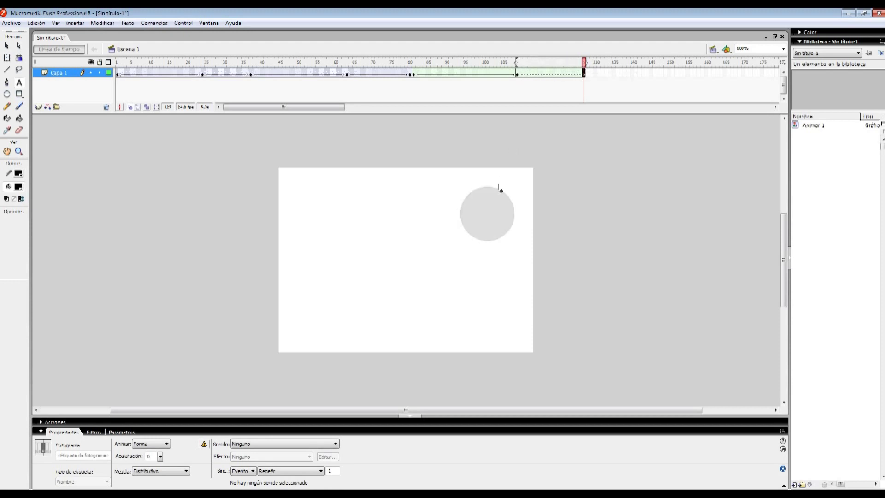
- Add the static text "601" at frame 127 and centre it over the ghosted circle at about X 405, Y 60.5
left_click(467, 215)
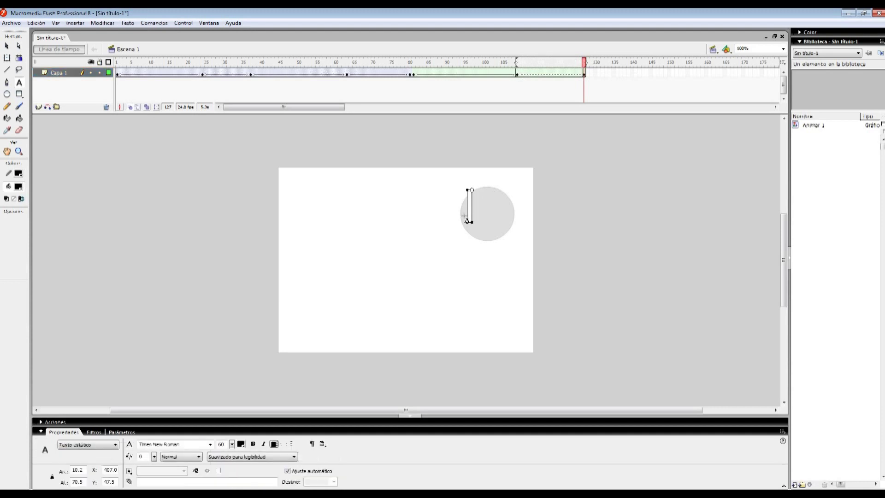
type("601")
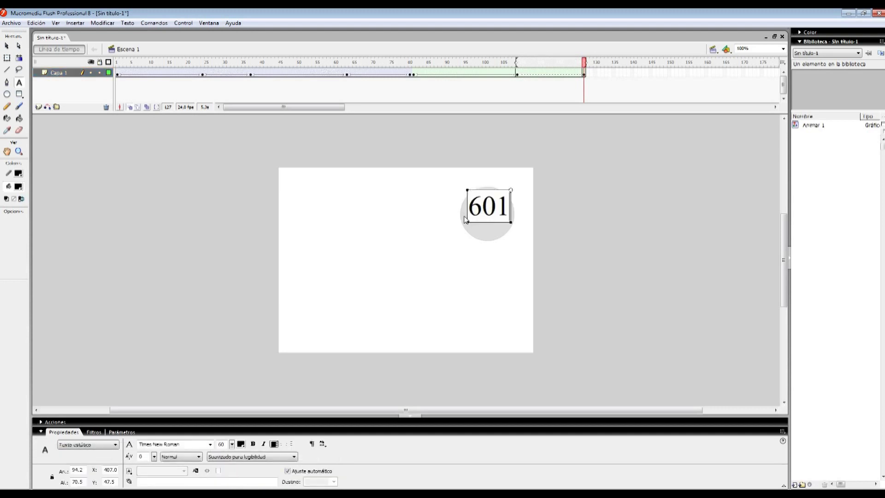
left_click(7, 46)
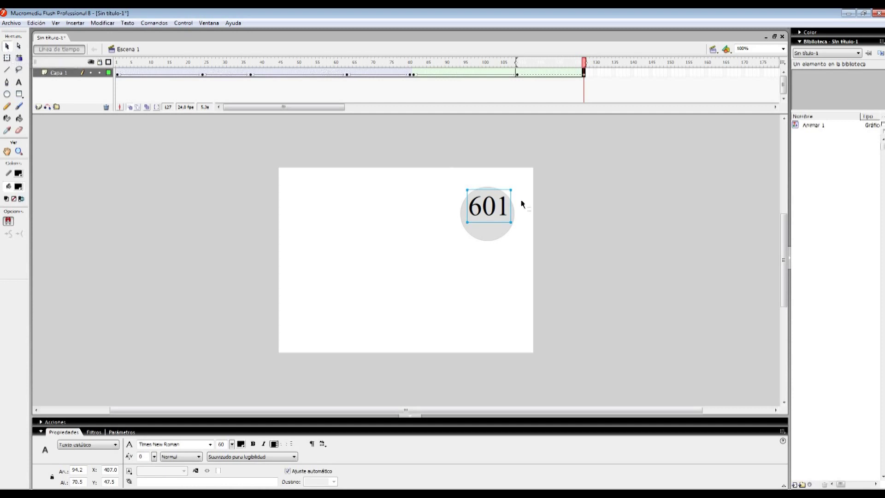
left_click_drag(501, 204, 498, 209)
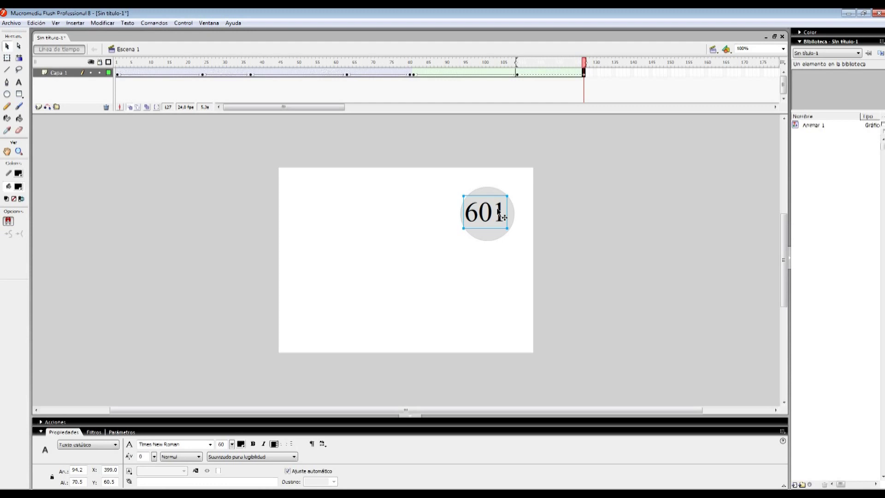
left_click_drag(497, 211, 501, 210)
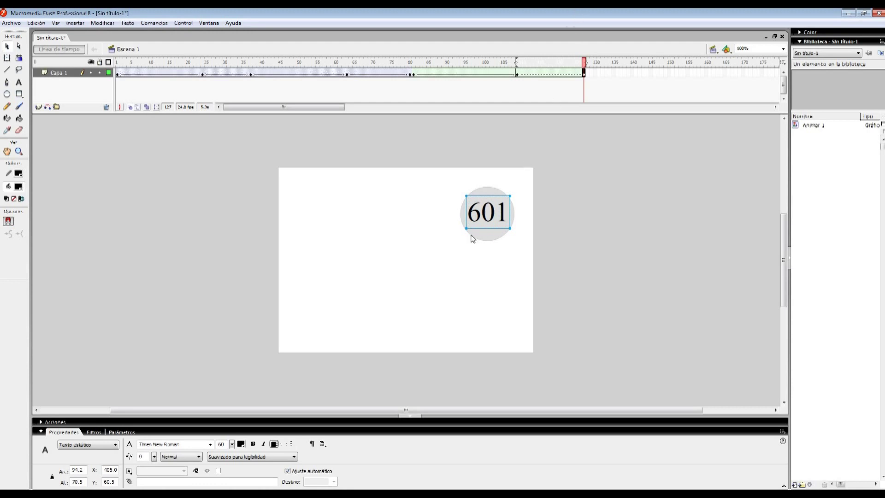
- Break the "601" text apart twice into plain shapes and preview the animation as a test movie
right_click(490, 207)
left_click(530, 297)
right_click(501, 217)
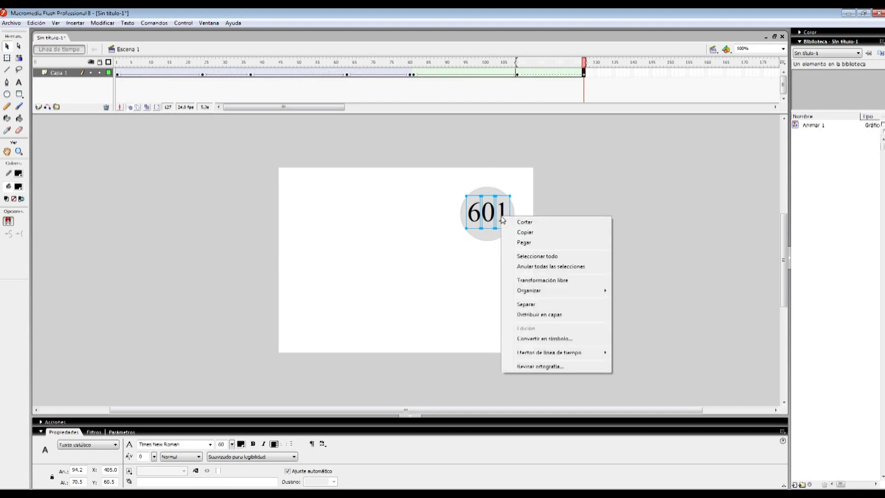
left_click(551, 300)
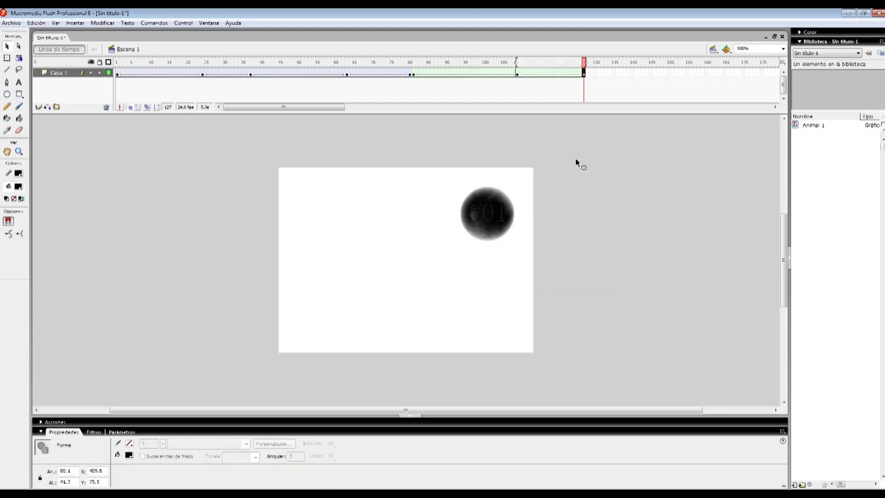
key("ctrl+Return")
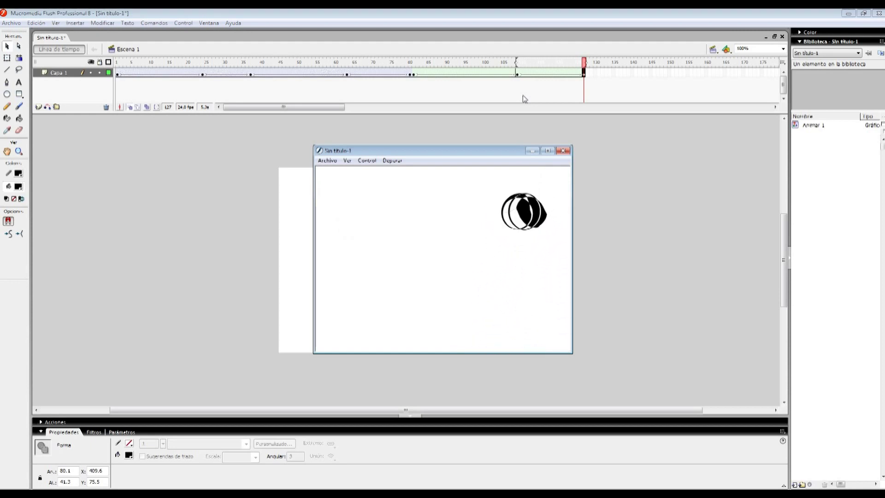
left_click(567, 152)
- Insert a keyframe at frame 141 that repeats the "601" shapes
left_click(635, 72)
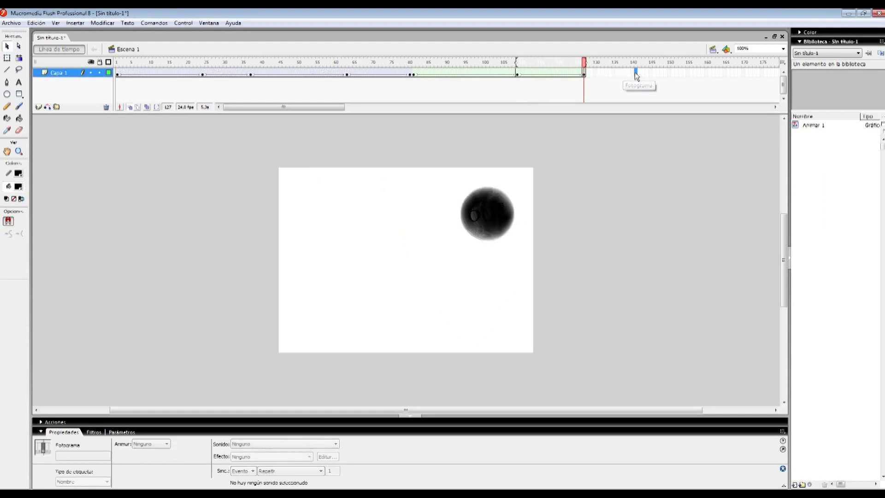
key("F6")
left_click_drag(318, 107, 339, 73)
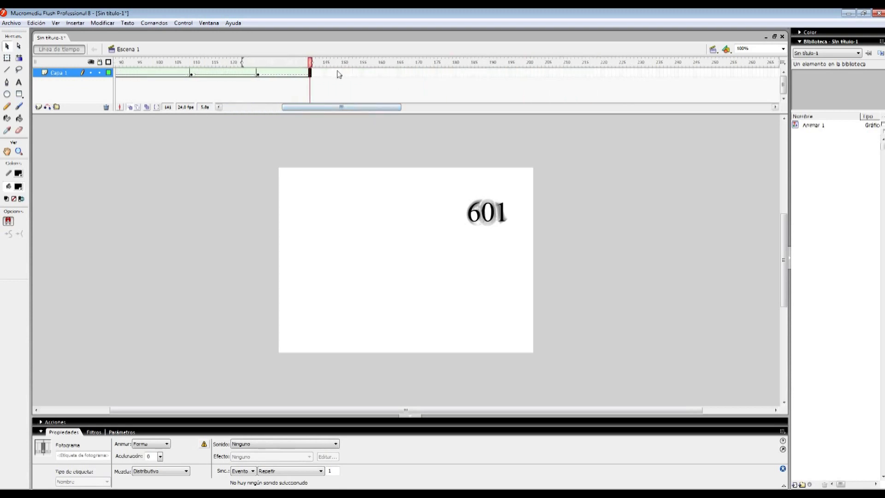
left_click(331, 71)
left_click(311, 74)
- Insert a blank keyframe at frame 168 and extend the onion skin range back to frame 141
left_click(410, 73)
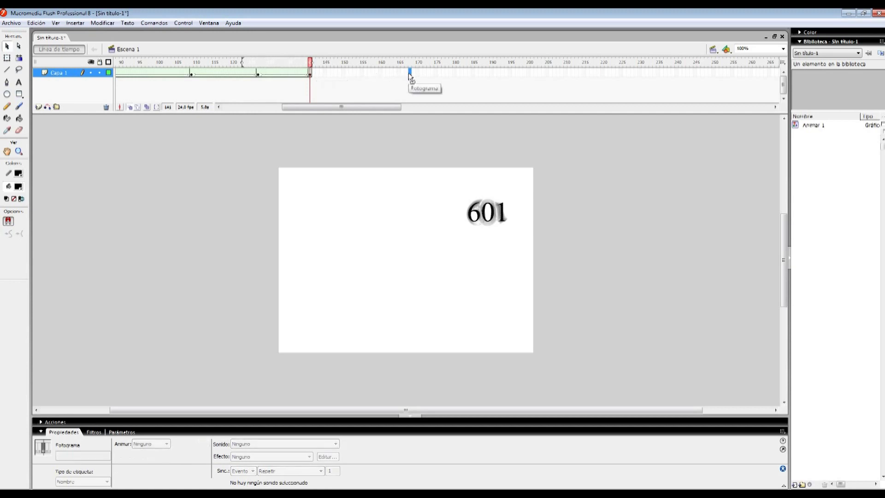
key("F7")
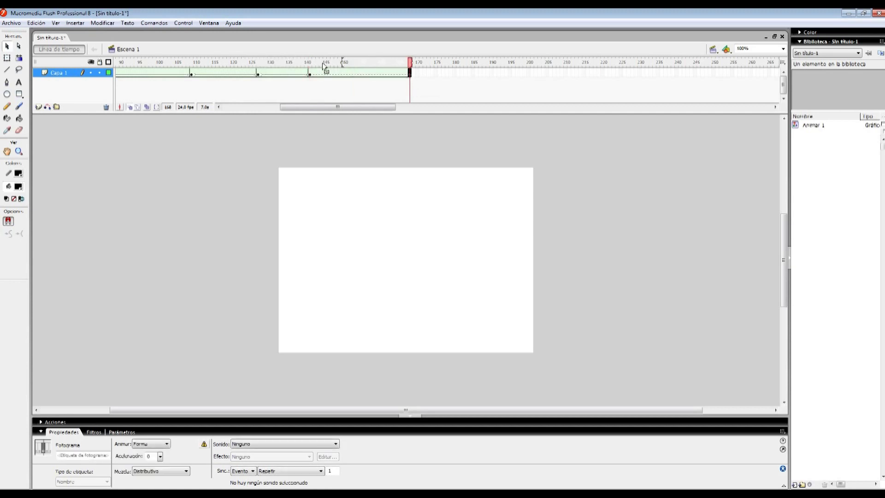
left_click_drag(342, 63, 310, 62)
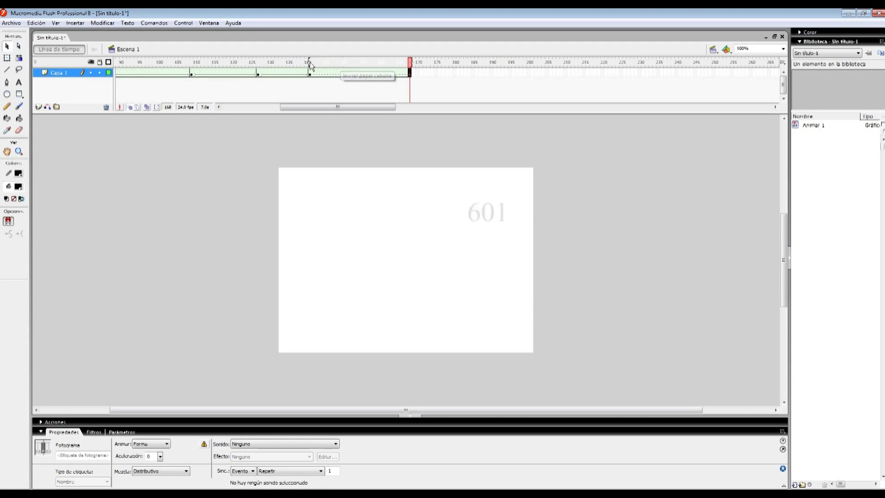
- Add the static text "Colegio de bachilleres plantel Tarecuato" near the stage's upper-left corner at frame 168
left_click(18, 83)
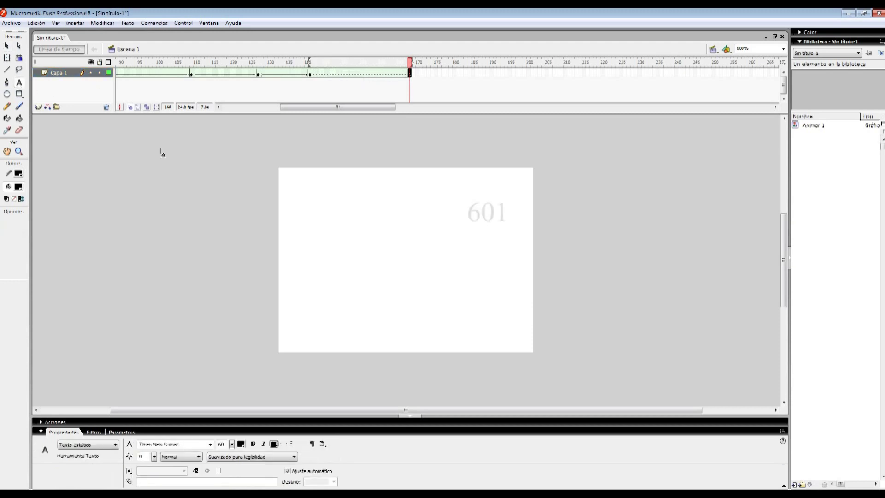
left_click(286, 176)
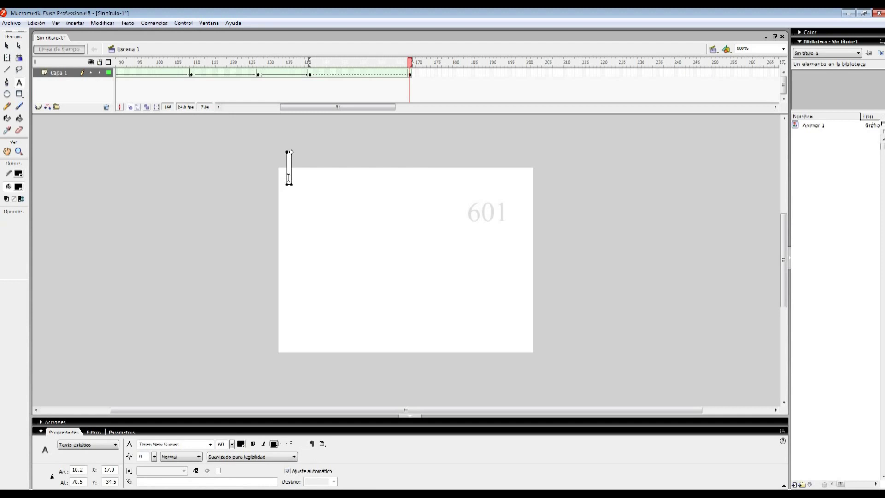
type("Colegi")
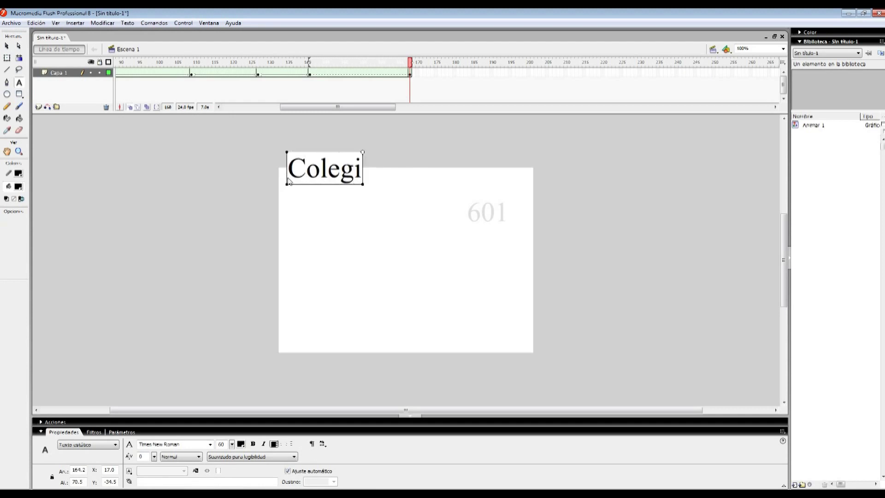
type("o de bachi")
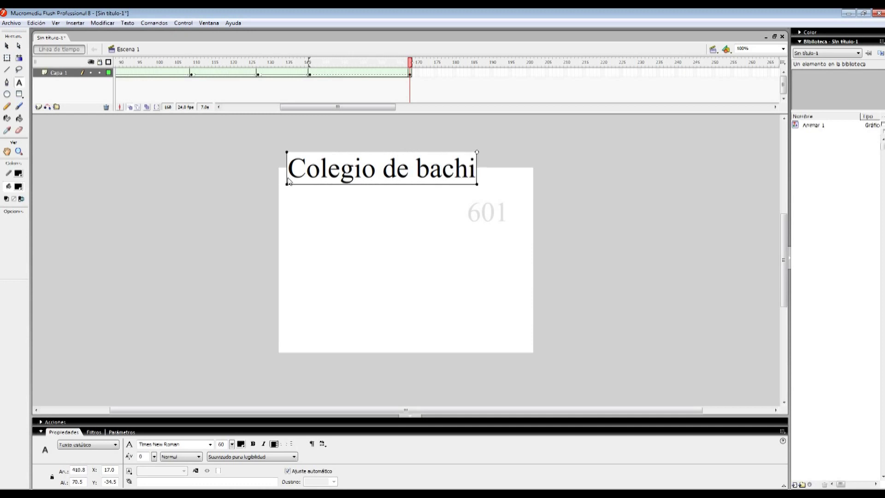
type("lleres plantel")
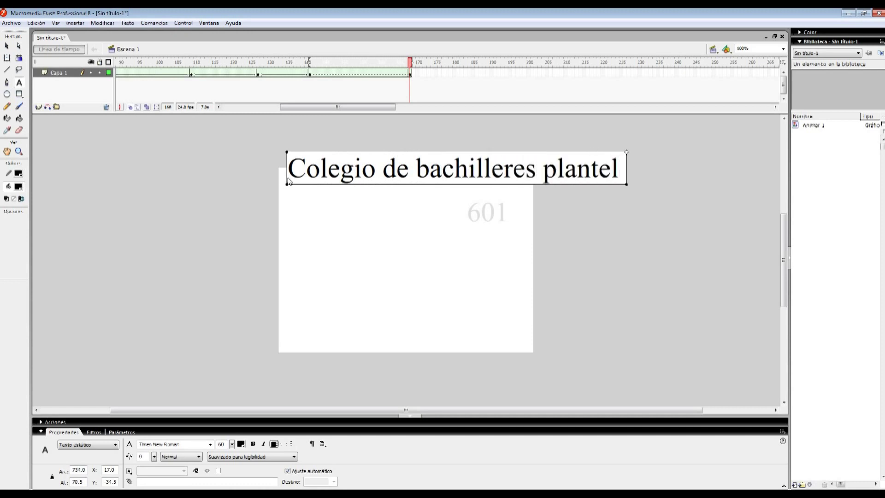
type(" Tarecuato")
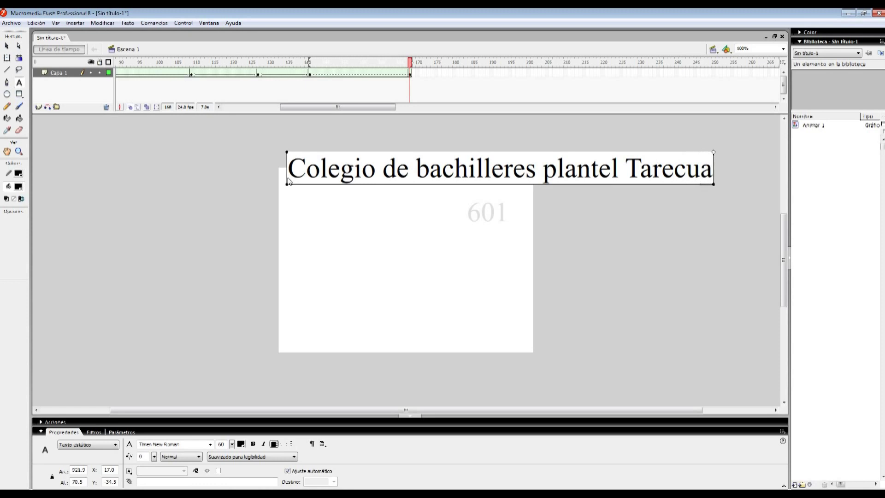
- Set the font size of the whole school title to 50
key("ctrl+a")
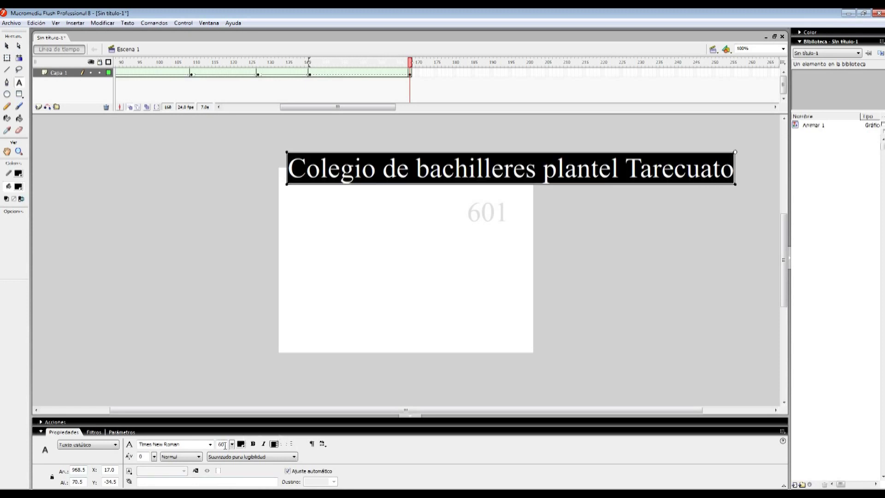
left_click_drag(225, 445, 219, 446)
type("50")
key("Return")
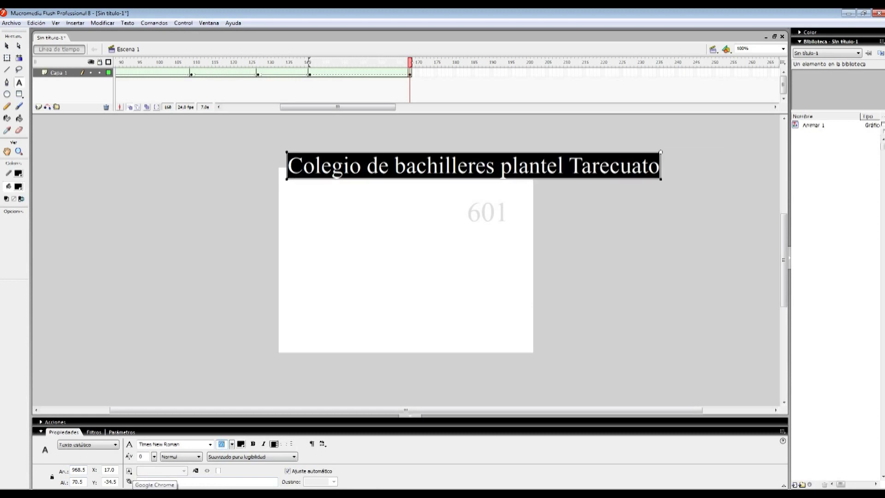
- Split the title into two lines so that the second one starts with "plantel"
left_click(480, 212)
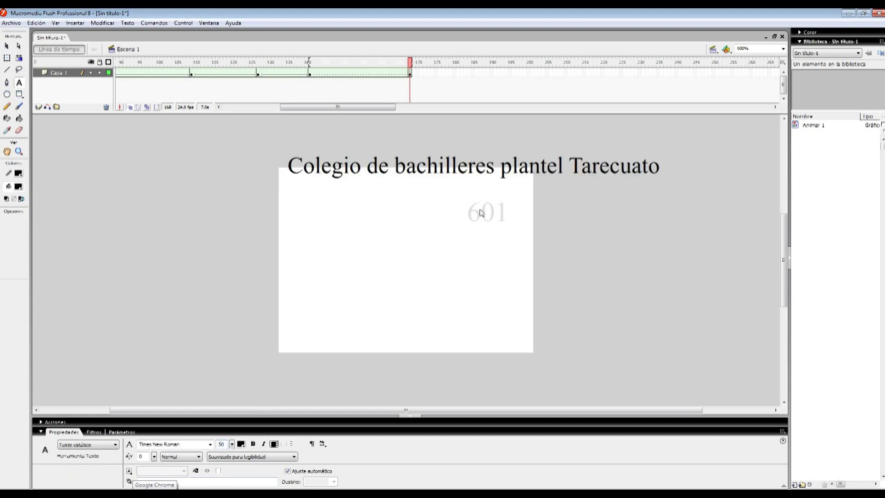
left_click(505, 166)
key("Return")
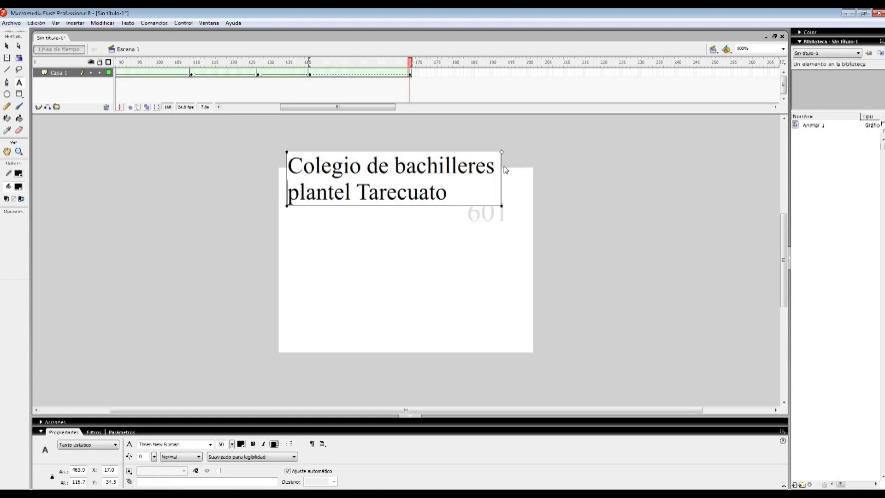
- Centre-align both lines of the title, set their font size to 45 and finish editing the text
left_click_drag(446, 196, 289, 159)
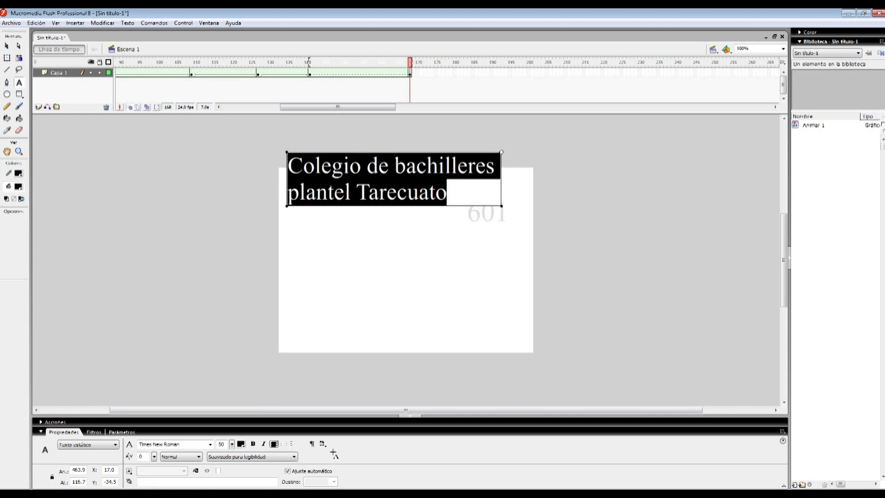
left_click(284, 444)
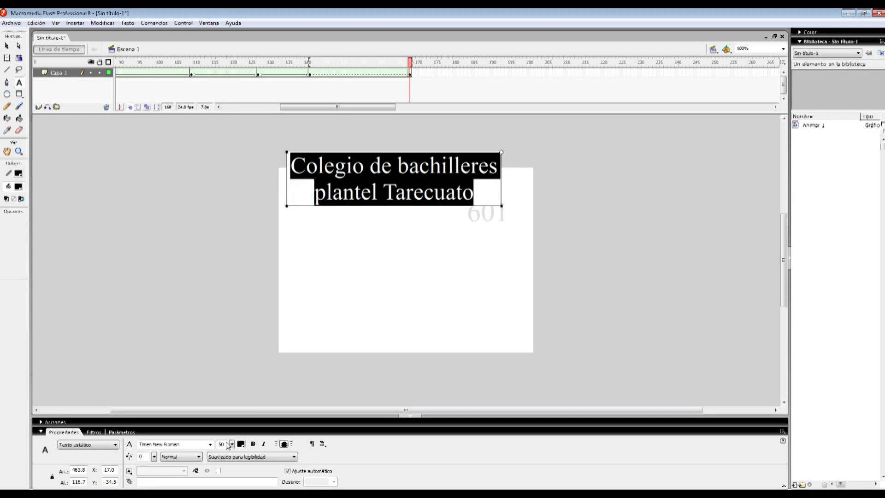
type("45")
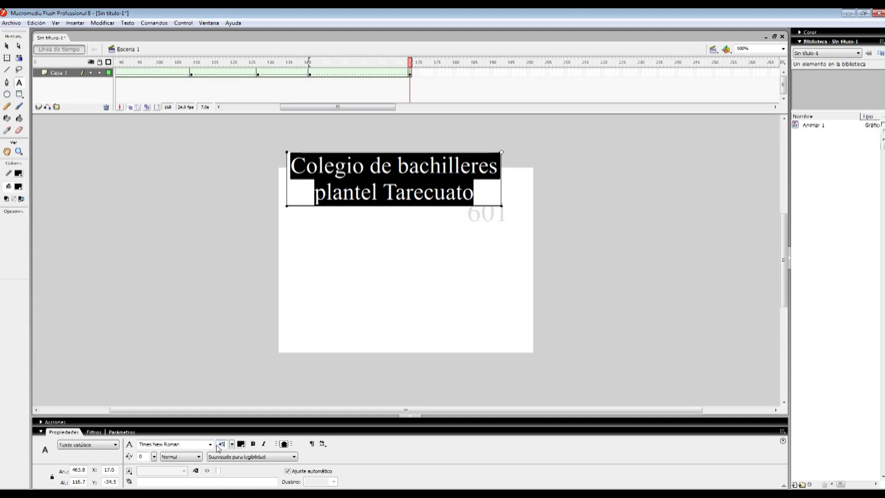
key("Return")
left_click(7, 46)
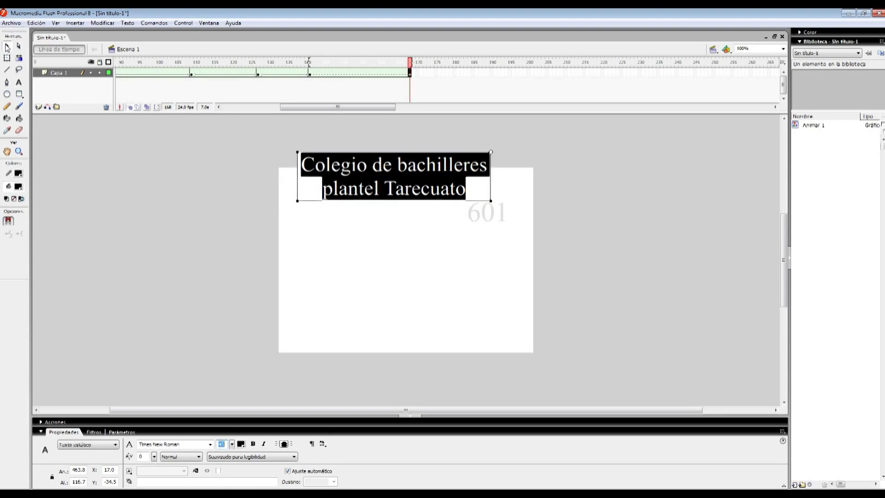
- Move the school title down onto the stage, centred along its upper edge at about X 67.1, Y 1.6
mouse_move(378, 190)
left_mouse_down()
mouse_move(381, 211)
mouse_move(389, 201)
left_mouse_up()
key("Down")
key("Down")
key("Down")
key("Right")
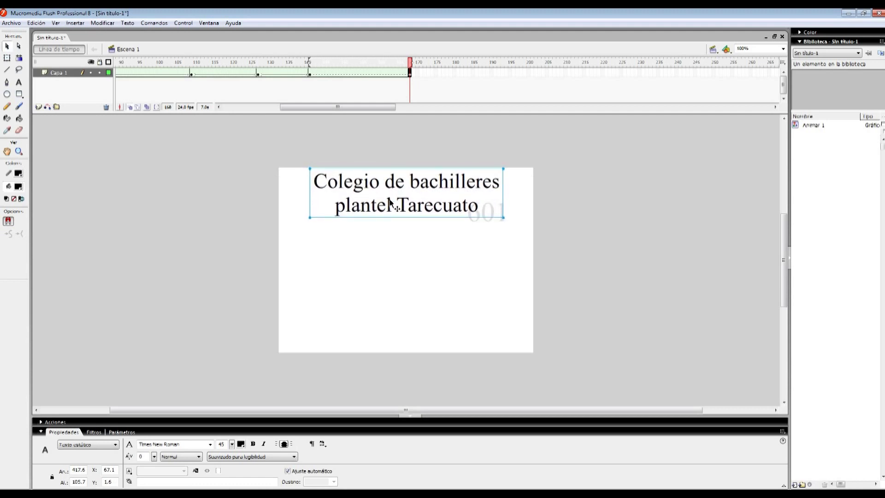
- Break apart the school title twice, into letters and then into shapes, and preview the movie
right_click(390, 201)
left_click(417, 288)
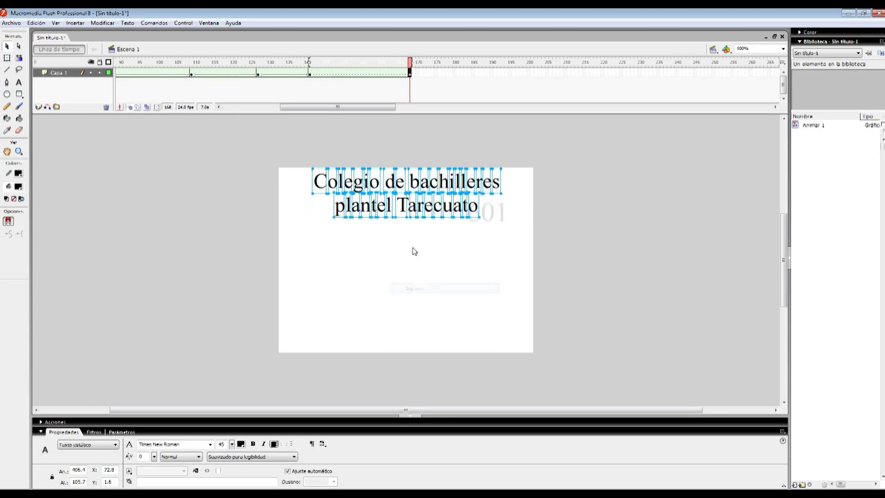
right_click(417, 211)
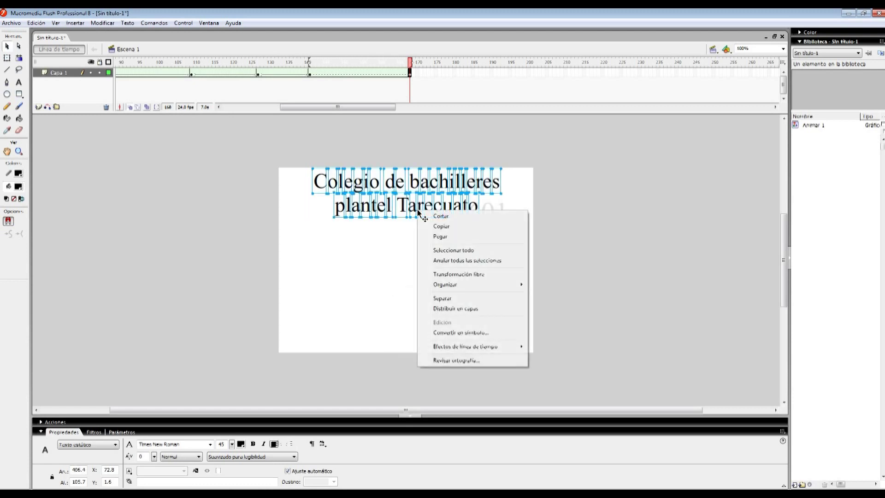
left_click(456, 299)
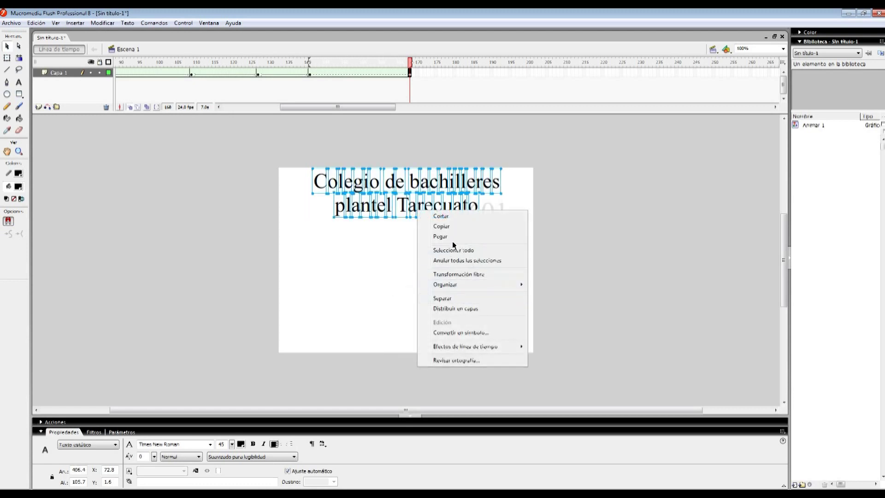
left_click(452, 298)
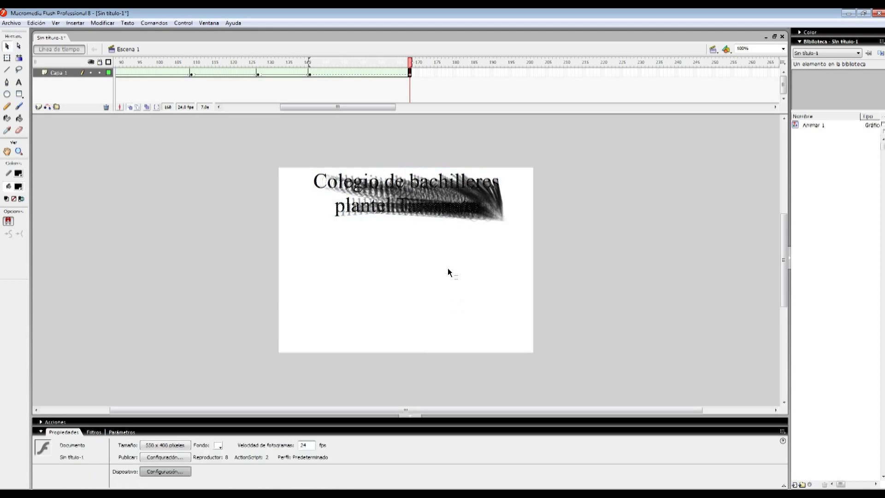
key("ctrl+Return")
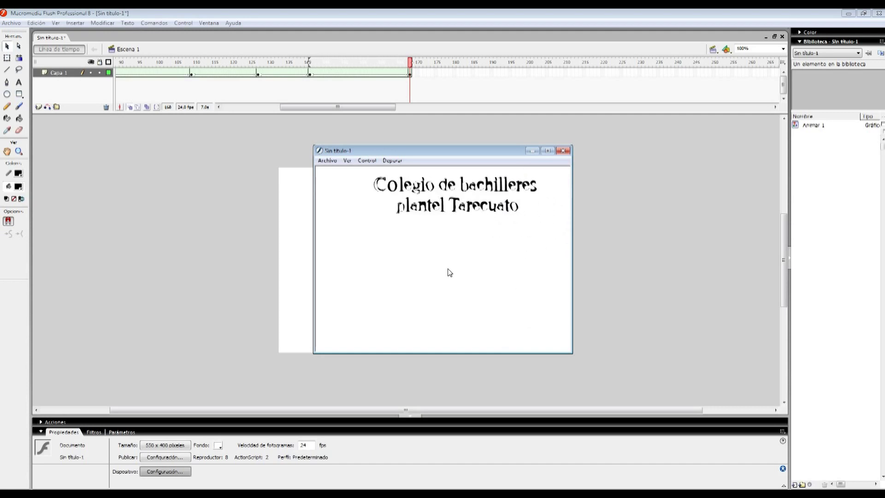
left_click(562, 150)
- Insert a keyframe at frame 190 to hold the title and preview the movie
left_click(491, 73)
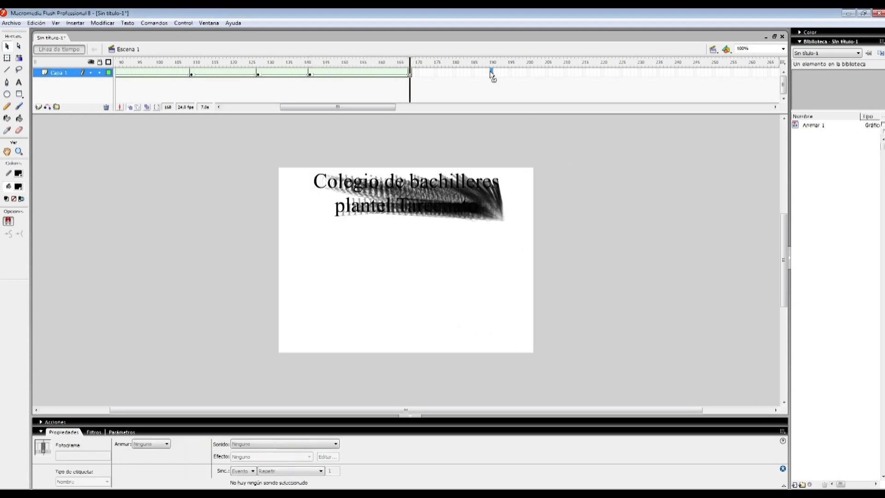
key("F6")
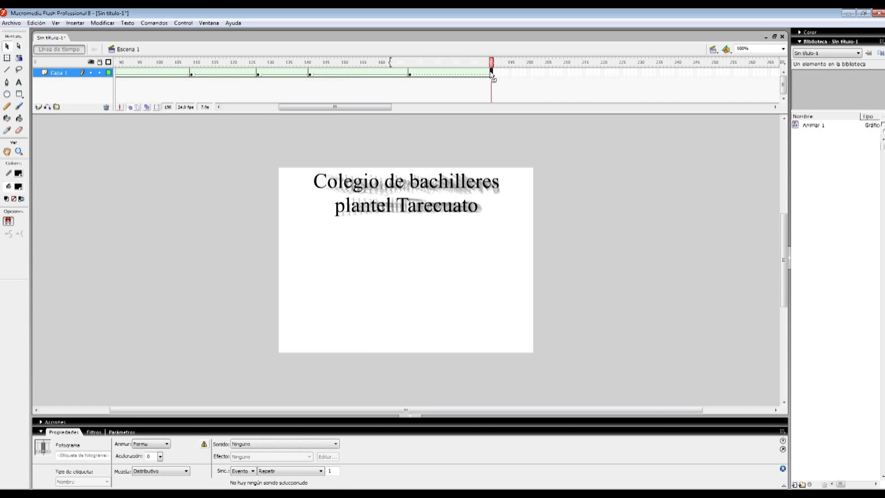
key("ctrl+Return")
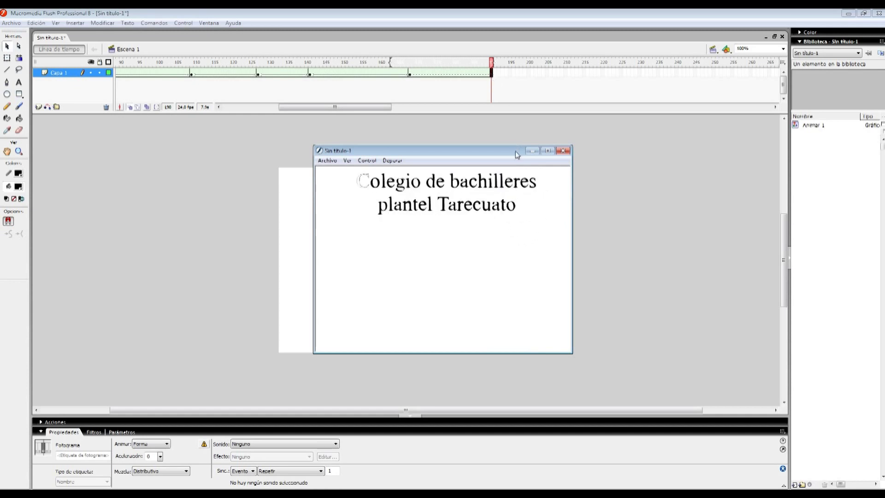
left_click(563, 151)
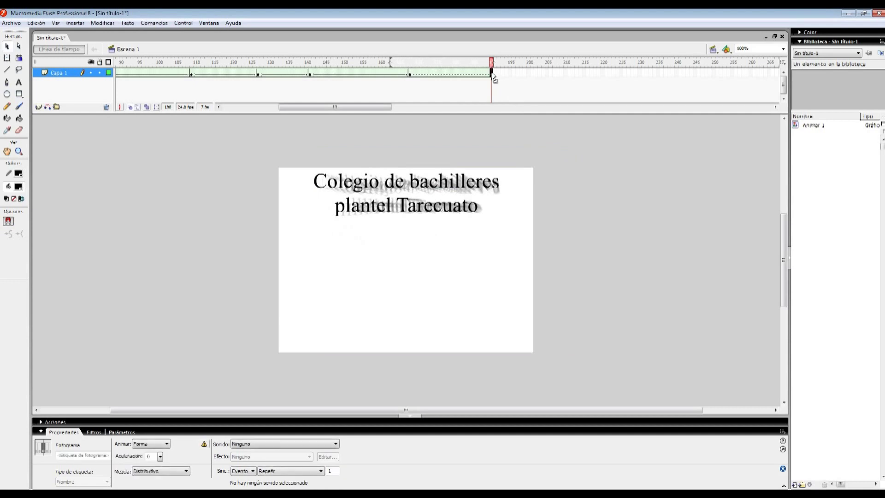
- Insert a keyframe at frame 191 and remove the shape tween from it
left_click(492, 75)
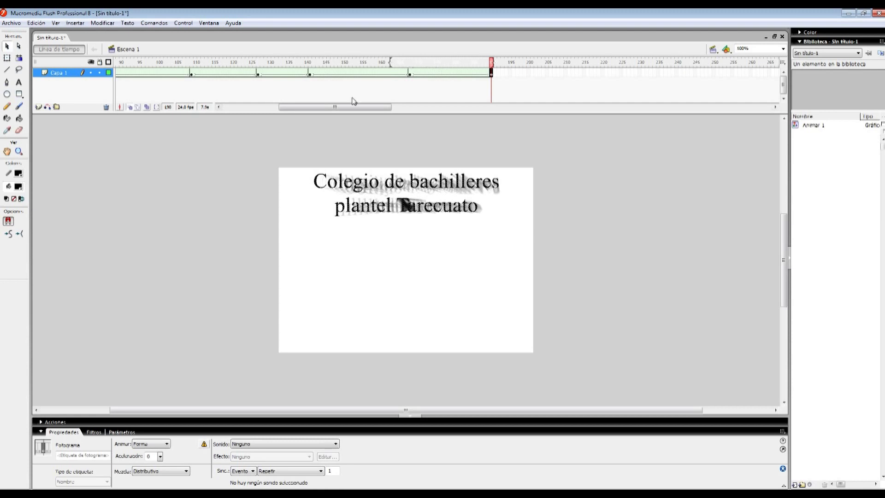
left_click(446, 73)
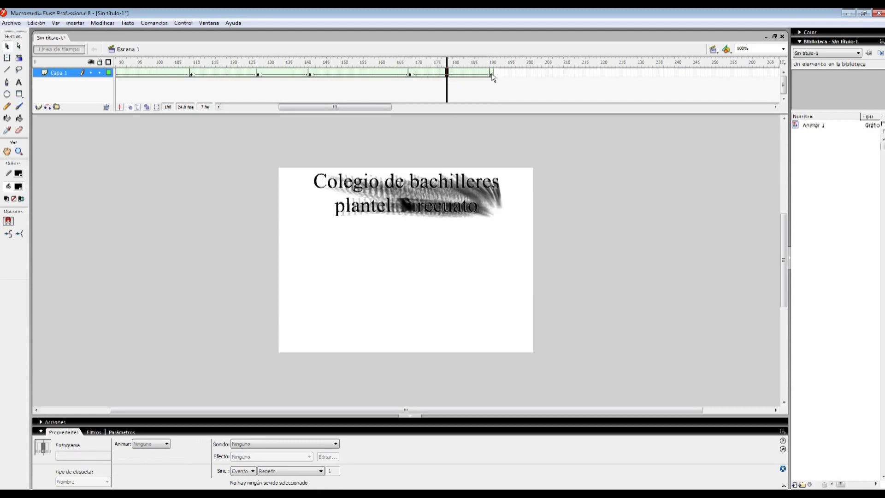
left_click(492, 74)
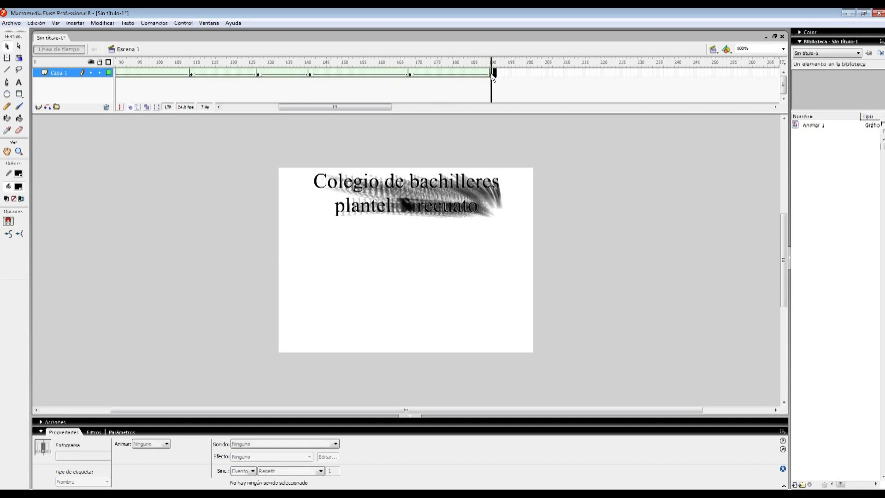
left_click(496, 73)
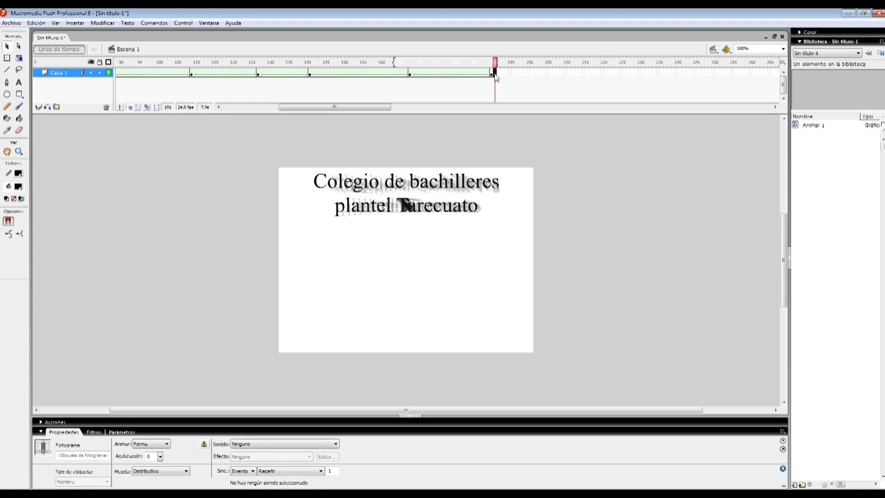
right_click(496, 78)
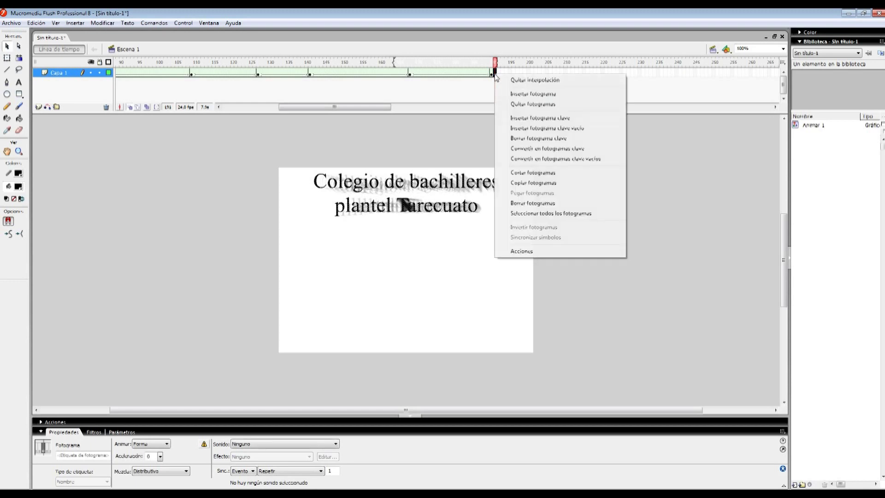
left_click(524, 81)
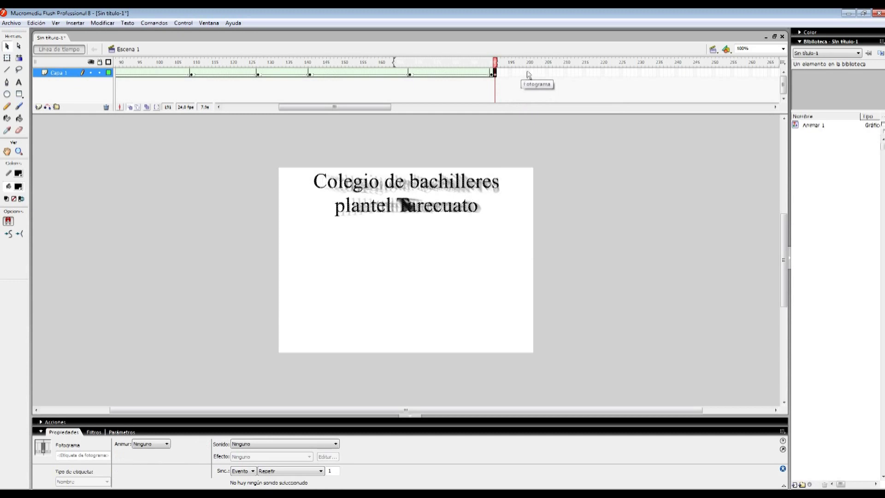
- Extend the title to frame 208 with a motion tween from frame 191, ending in a keyframe at frame 208
left_click(557, 72)
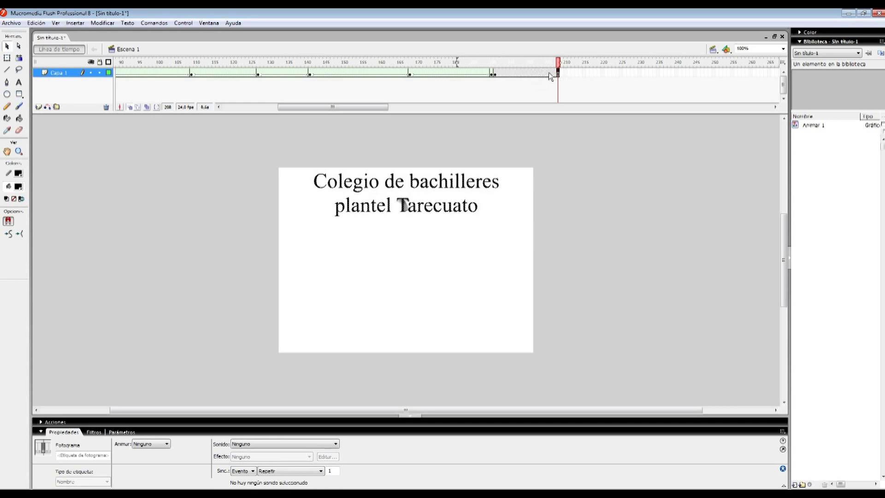
right_click(548, 74)
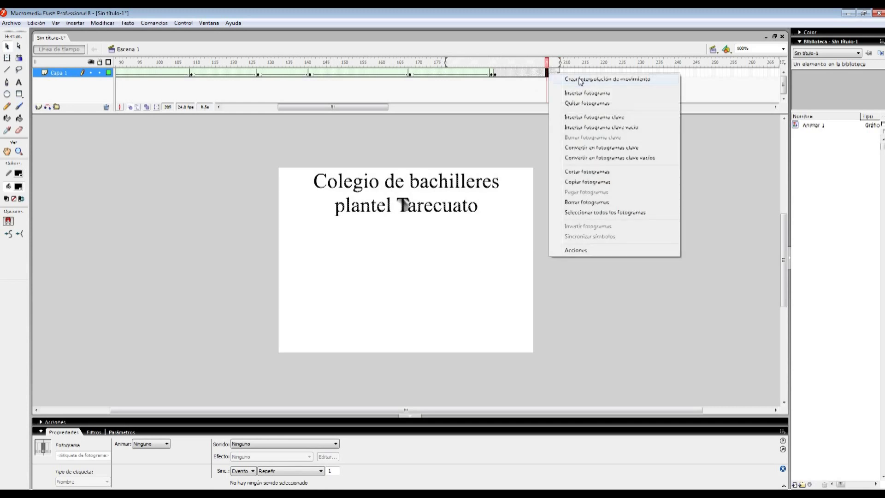
left_click(580, 79)
left_click(559, 74)
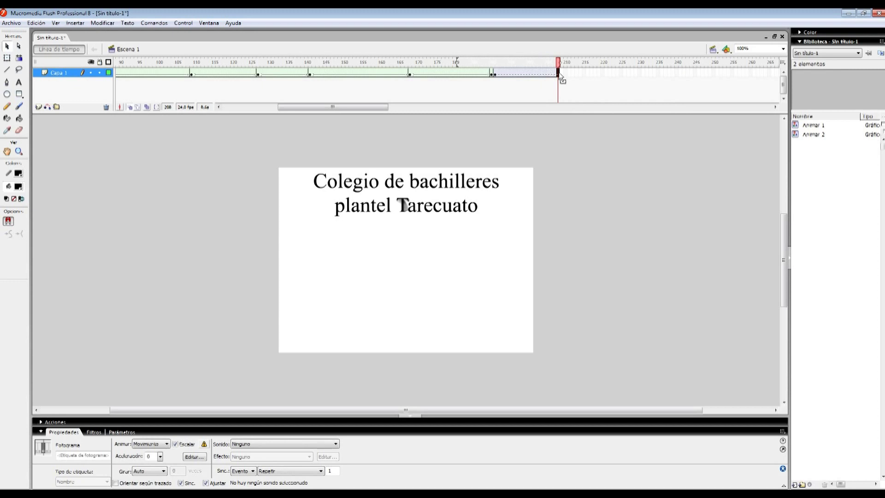
key("F6")
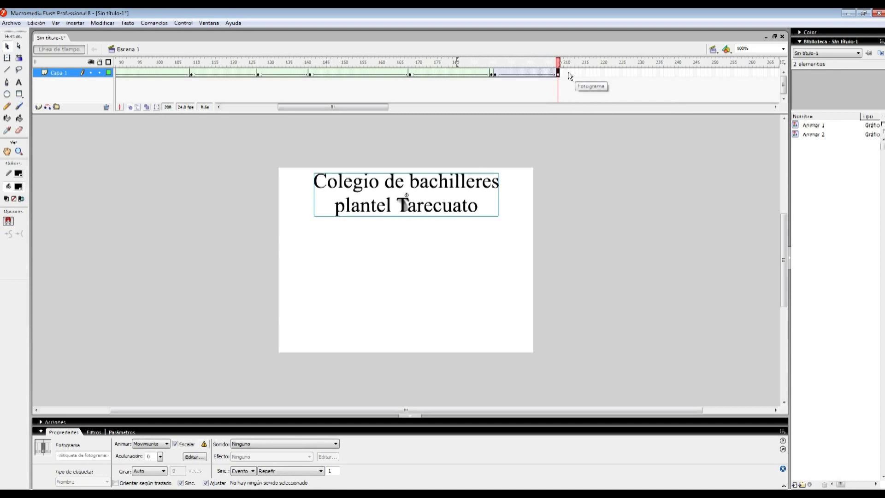
- Insert a keyframe at frame 210 and set the title instance's color effect there to Alpha 0%
left_click(566, 73)
key("F6")
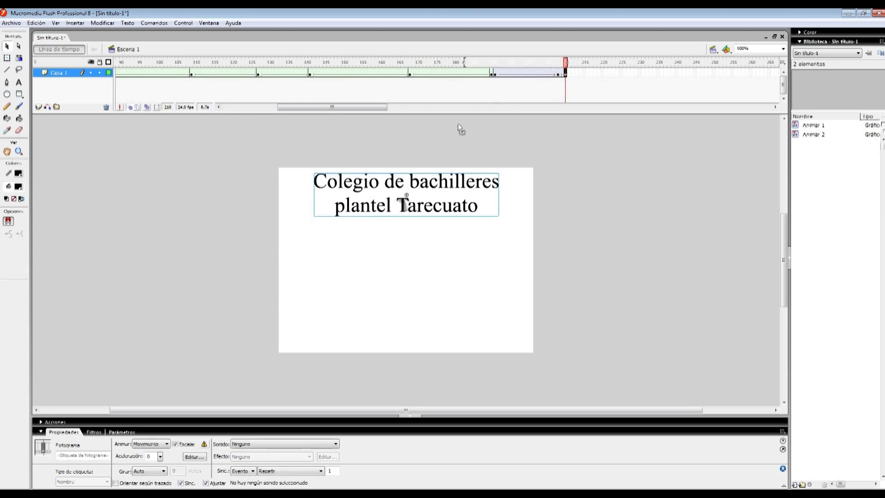
key("ctrl+shift+a")
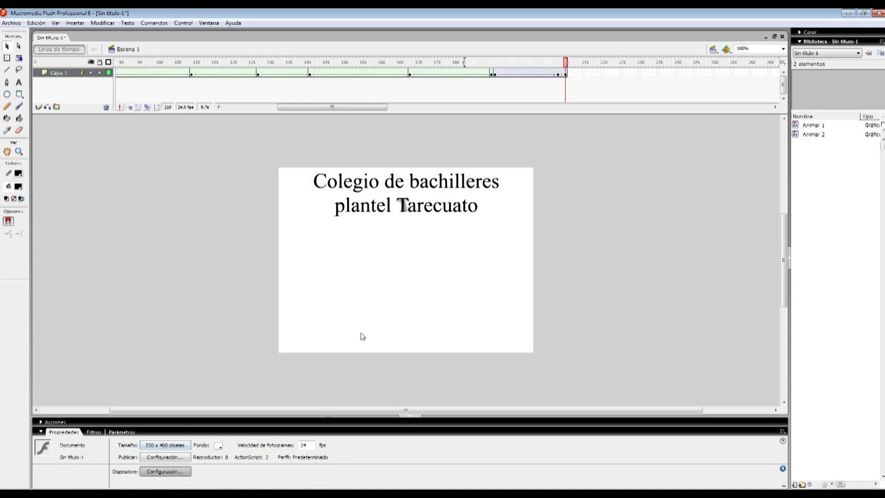
left_click(455, 206)
left_click(282, 444)
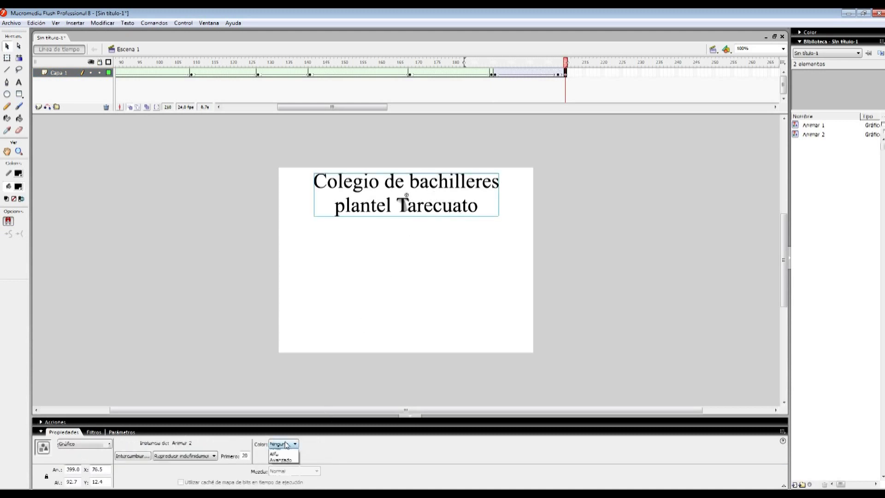
left_click(278, 467)
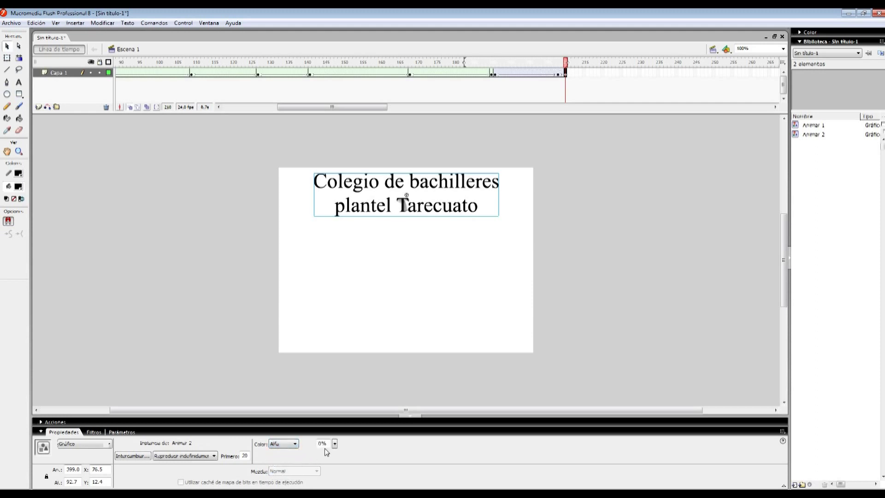
left_click_drag(328, 446, 308, 442)
- Insert a keyframe at frame 212 and change the title instance's Alpha value there
left_click(572, 74)
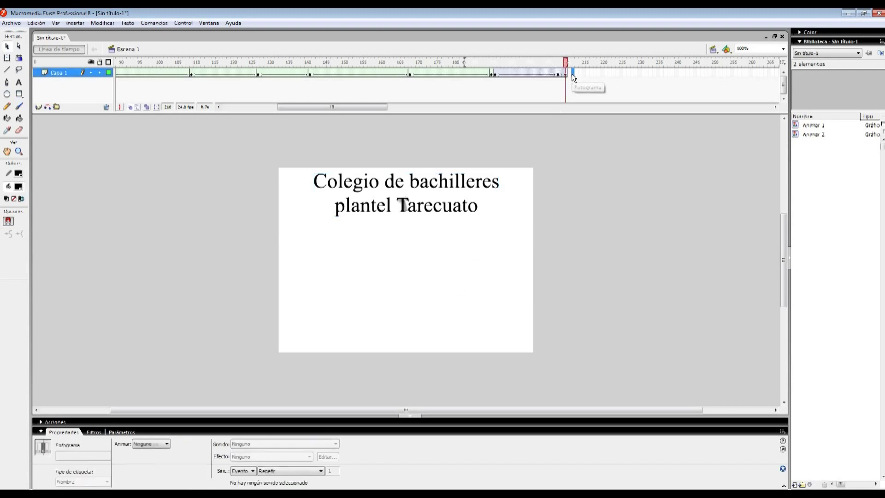
left_click(461, 182)
left_click_drag(325, 445, 314, 442)
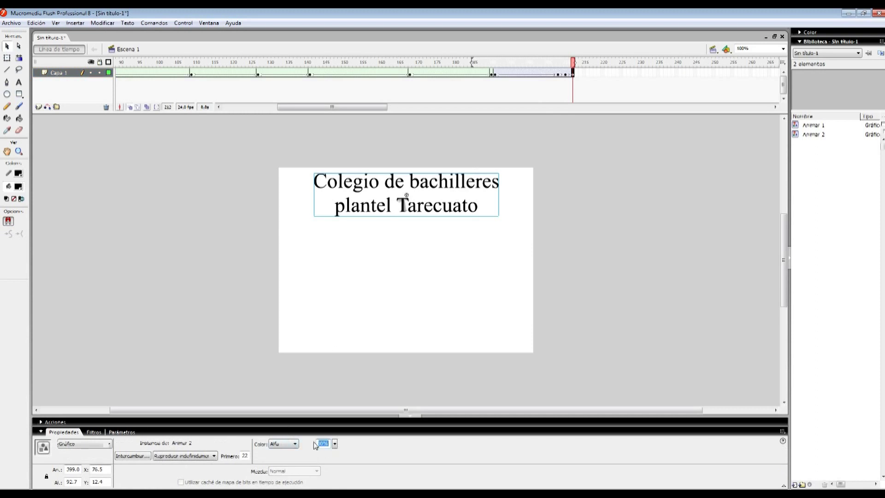
- Insert a keyframe at frame 214 with the title instance's Alpha at 0% and preview the movie
left_click(581, 73)
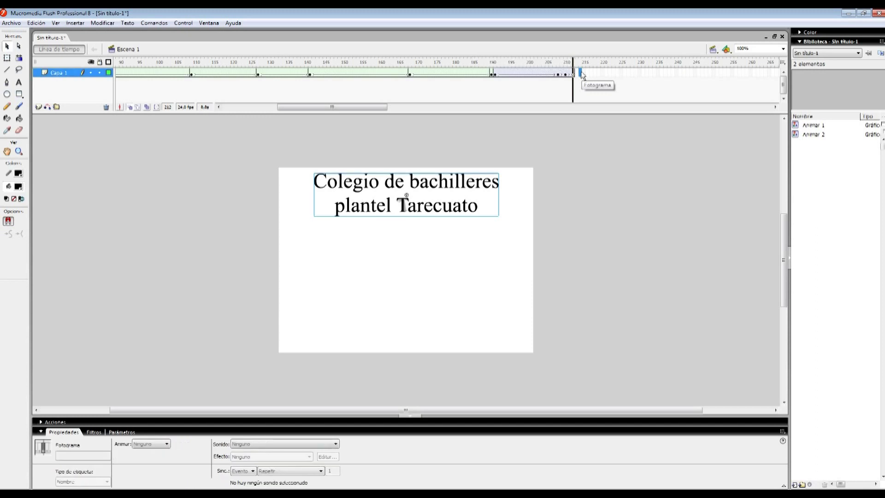
key("F6")
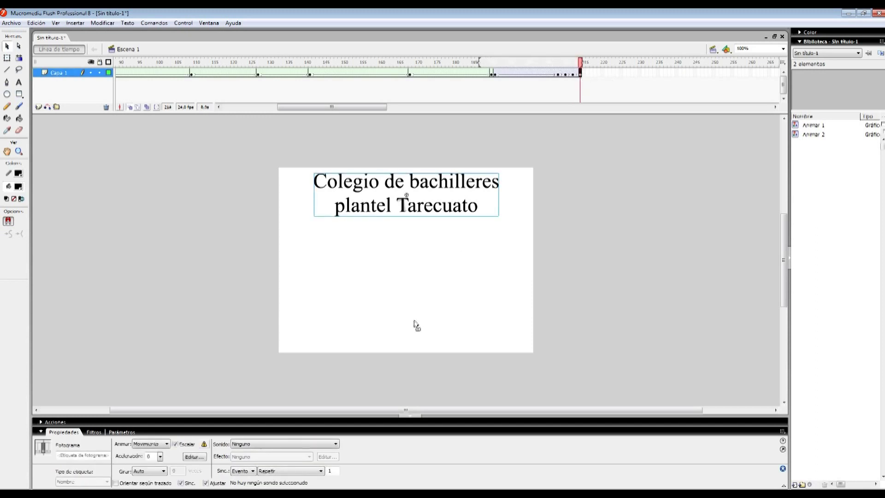
key("Escape")
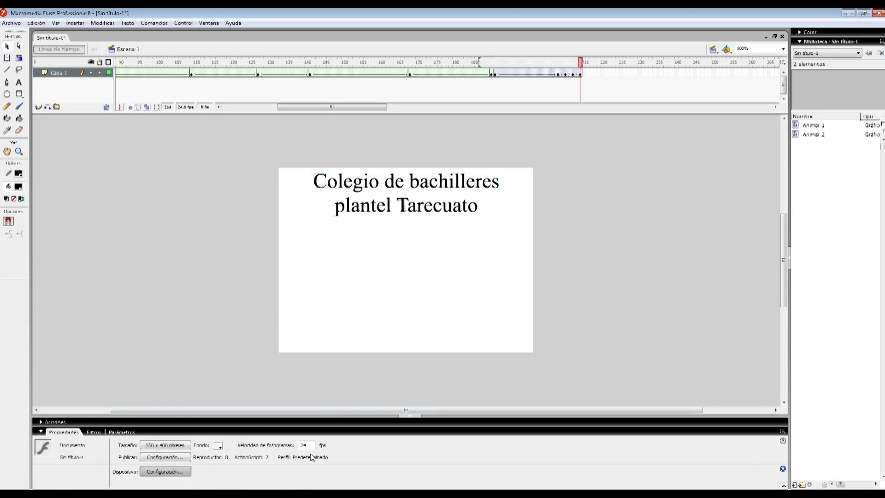
left_click(454, 209)
left_click_drag(330, 444, 307, 445)
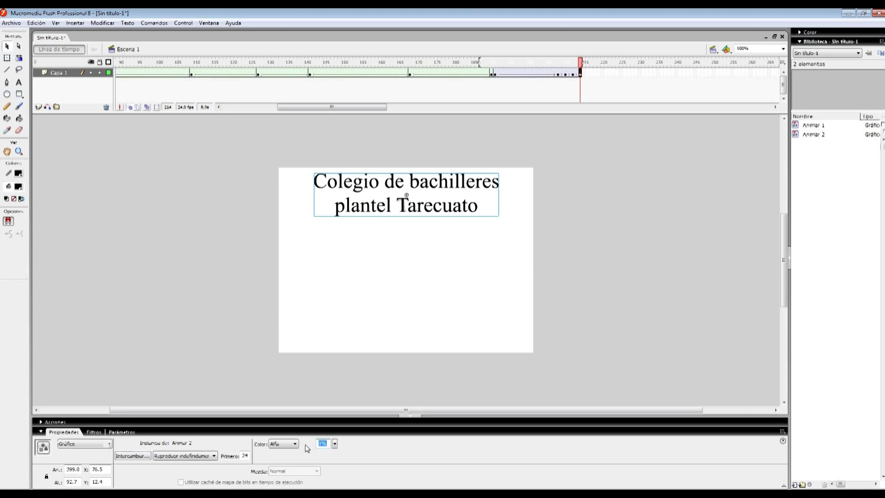
key("ctrl+Return")
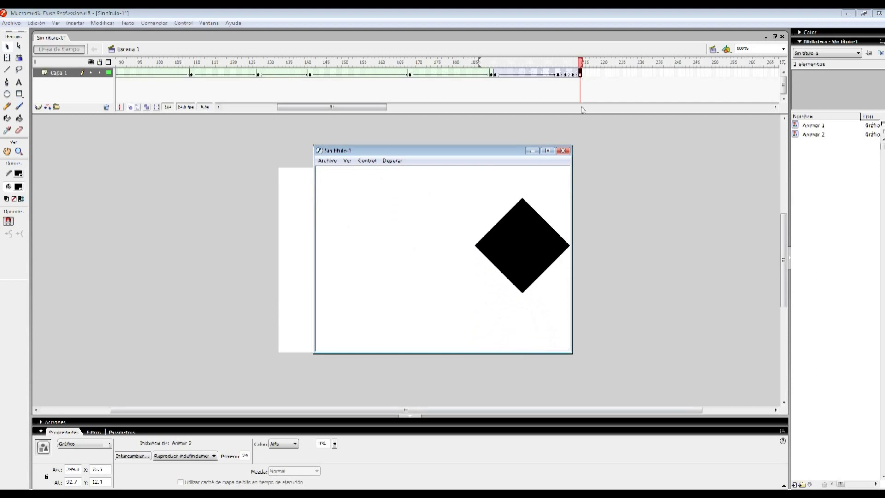
left_click(568, 151)
- Copy the title's blinking frames from frame 209 to frame 214
left_click_drag(580, 73, 558, 74)
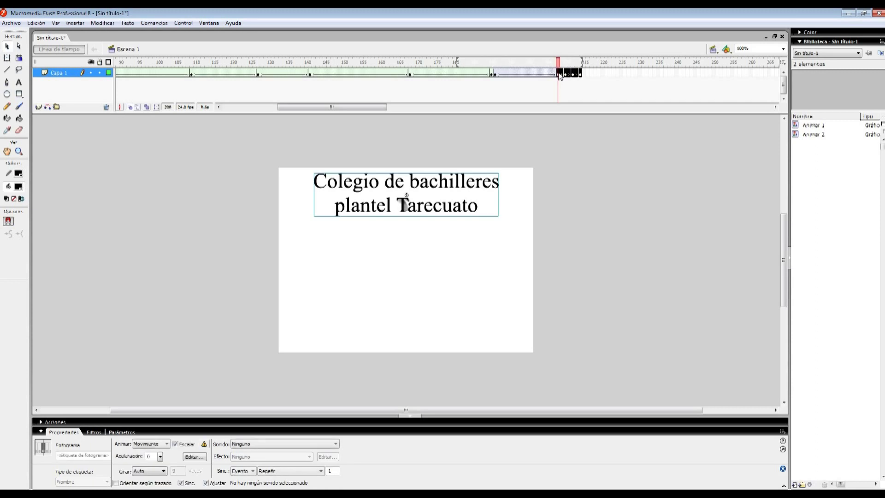
right_click(558, 74)
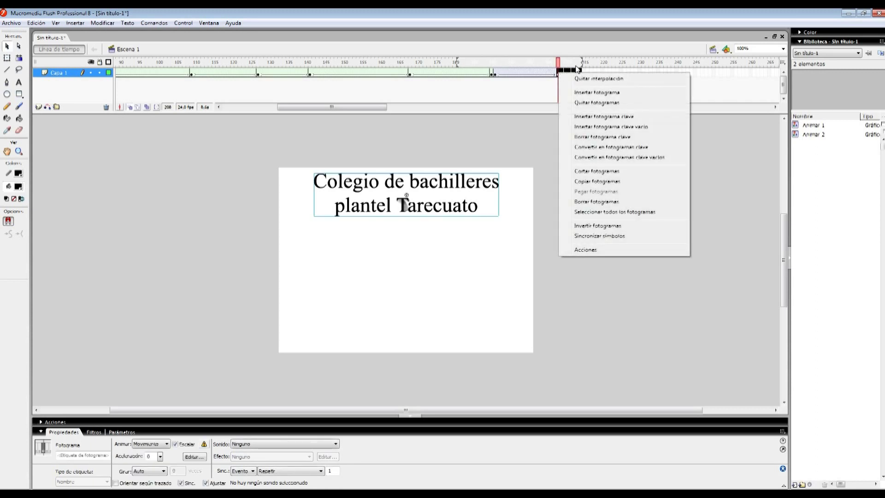
left_click(578, 70)
left_click_drag(580, 76, 560, 73)
right_click(562, 74)
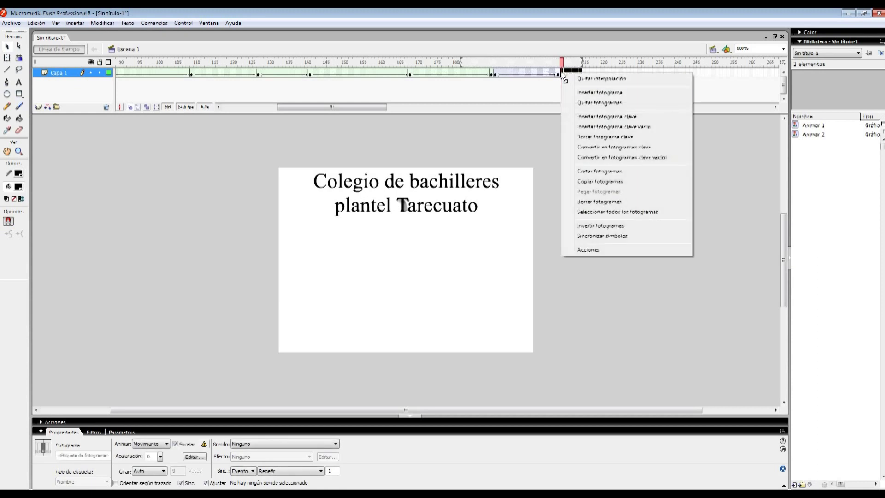
left_click(587, 182)
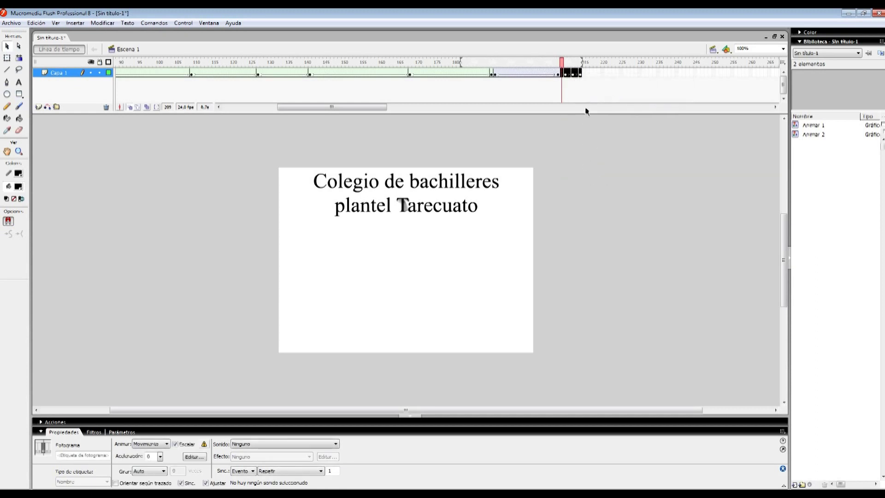
- Paste the copied blinking title frames directly after frame 214 and preview the movie
right_click(582, 73)
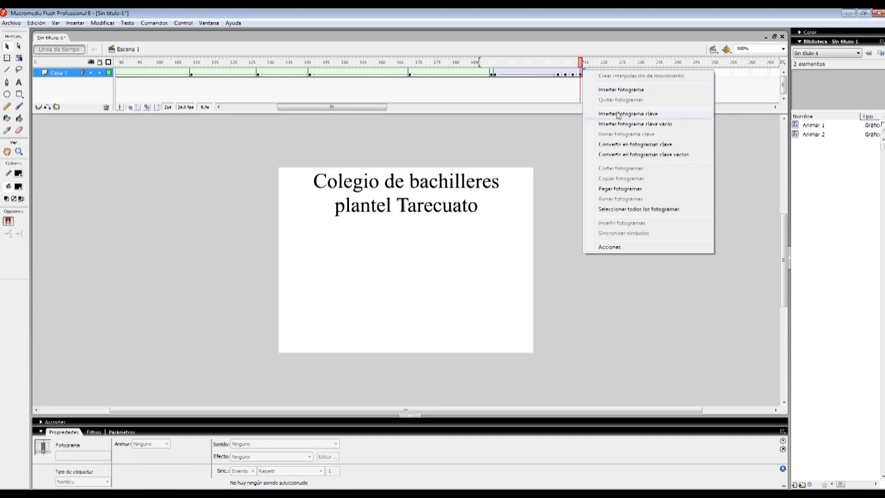
left_click(612, 189)
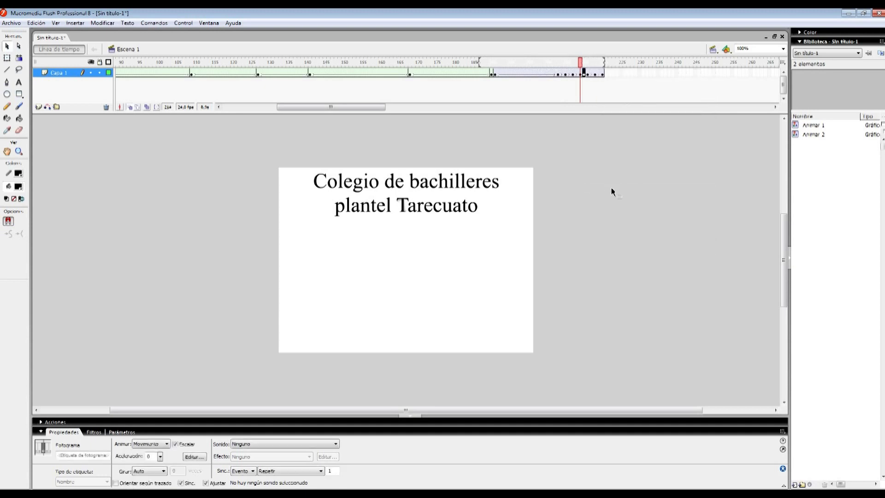
key("ctrl+Return")
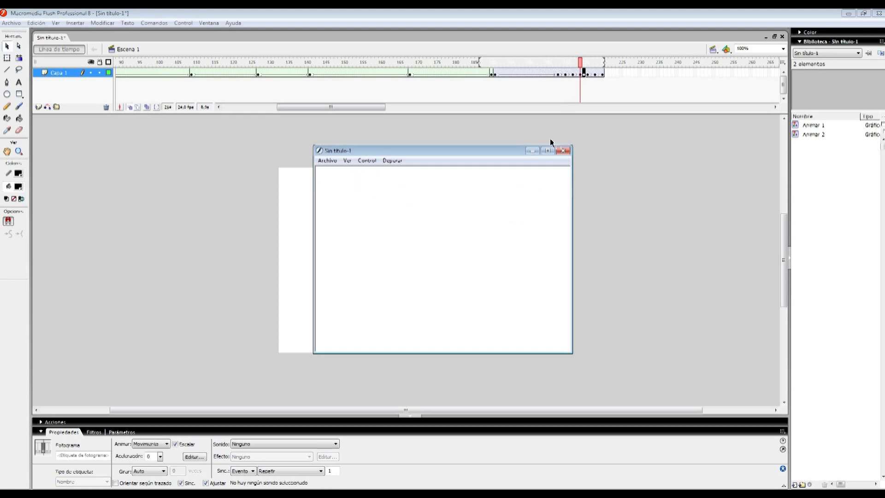
left_click(563, 152)
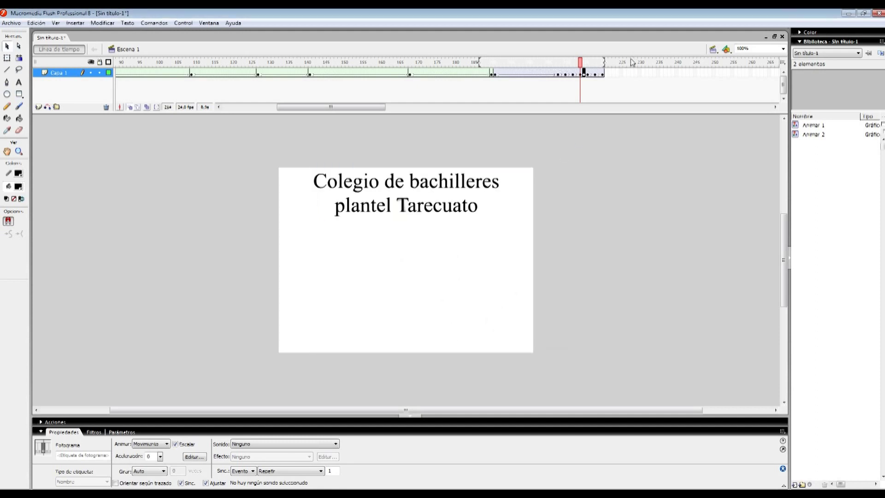
- Extend the title's layer with regular frames to frame 229
left_click(636, 72)
key("F5")
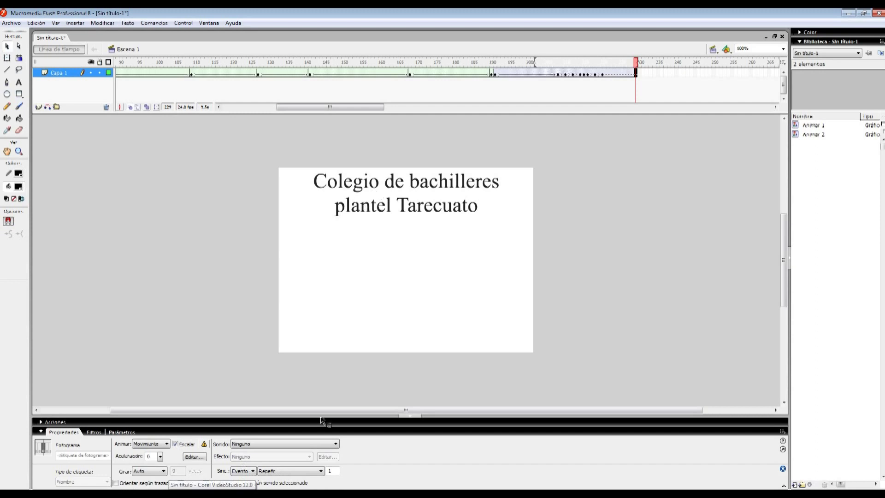
- Switch to the open Notepad note, add the line "eeeeso es todo amigos..." below the text and minimize it
key("alt+Tab")
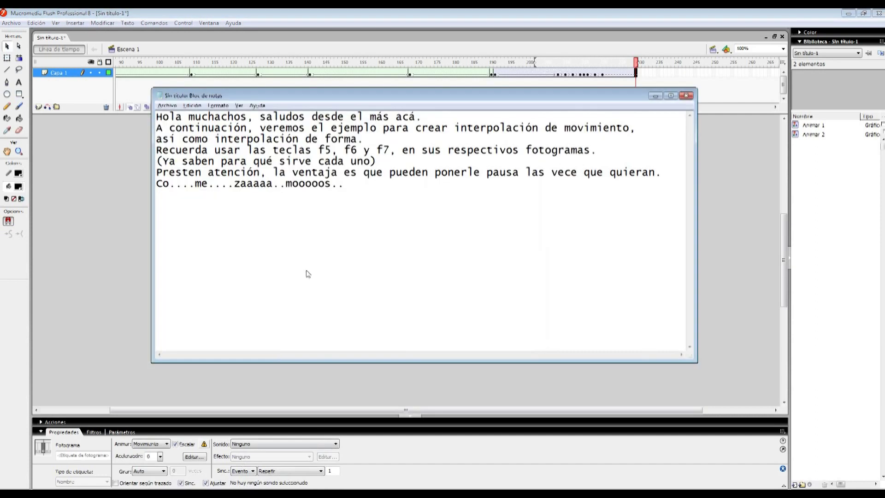
type("eeee so es todo amigos...")
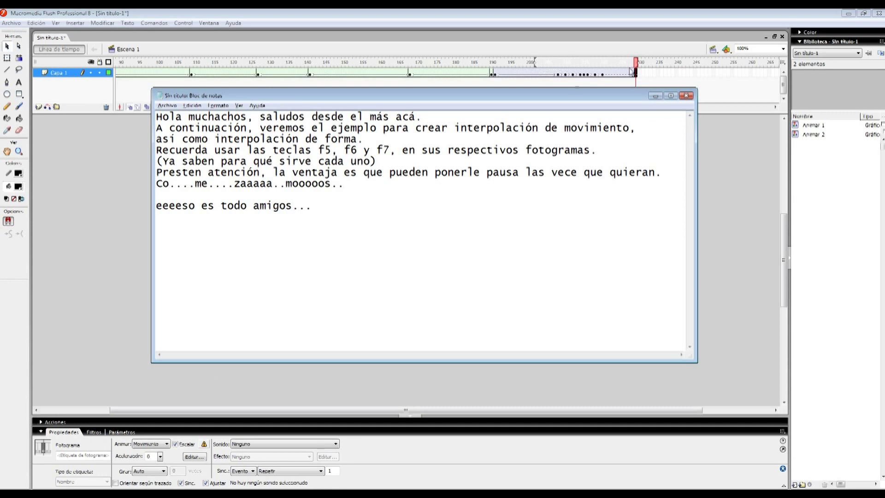
left_click(654, 96)
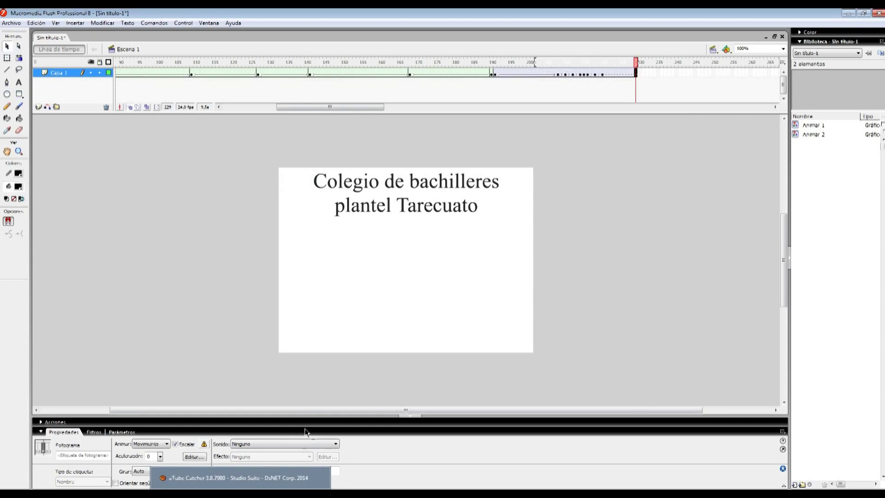
- Reopen the Notepad note, add "no" and the lines "sorry", "se me olvidaba :===)" and "guarden su archivo.", and minimize it
left_click(268, 493)
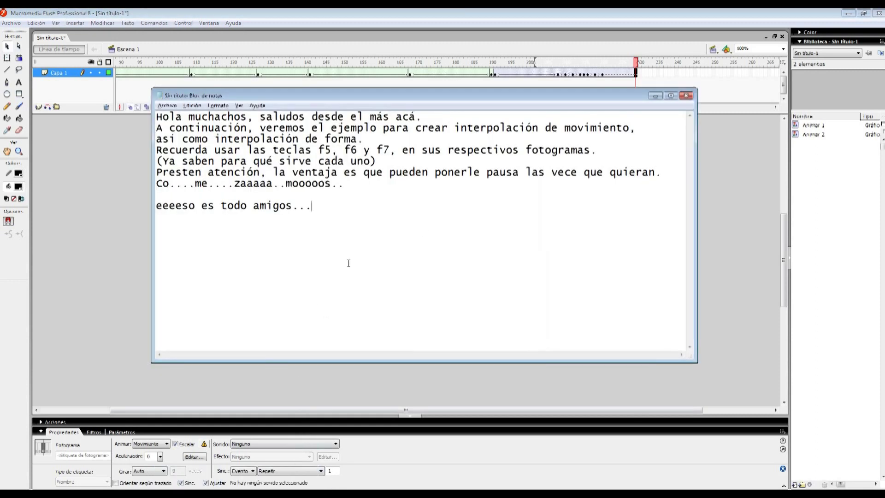
type("o")
key("Return")
key("Return")
type("sorry")
key("Return")
type("se me olvidaba")
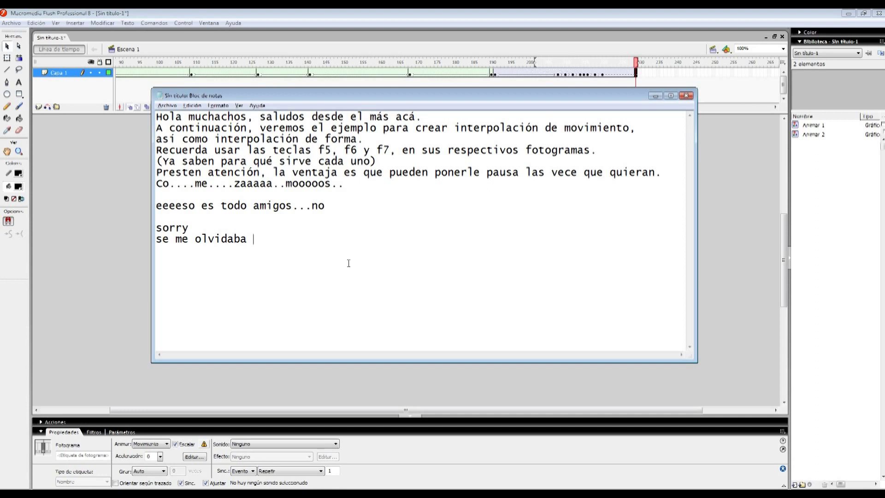
type(" :===")
key("Return")
type("guarden su archivo.")
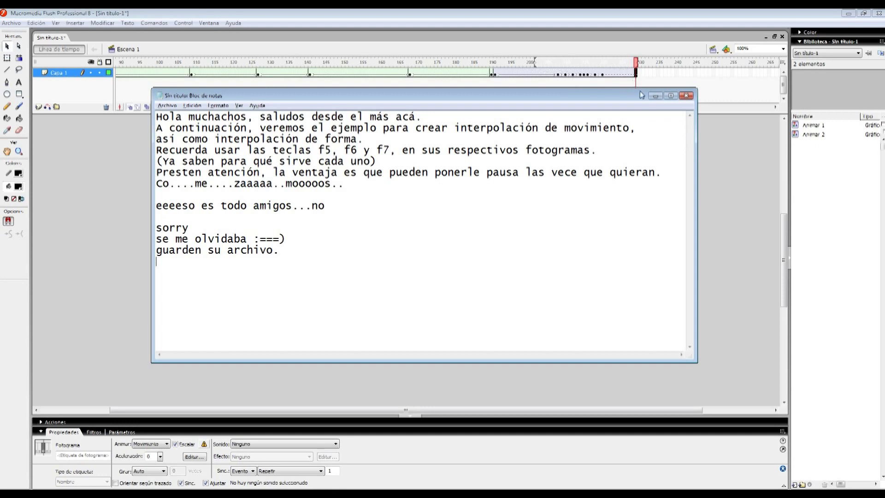
left_click(655, 96)
- Start saving the Flash document and browse from the desktop's SEMESTRE 2015-1 shortcut to the DISEÑO DE PÁGINAS WEB folder
left_click(22, 95)
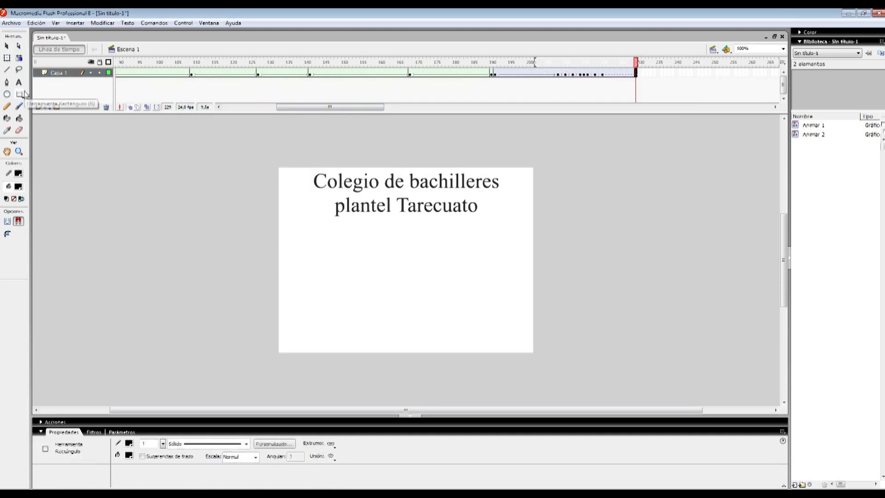
mouse_move(12, 16)
left_mouse_down()
mouse_move(15, 26)
mouse_move(12, 16)
left_mouse_up()
left_click(11, 23)
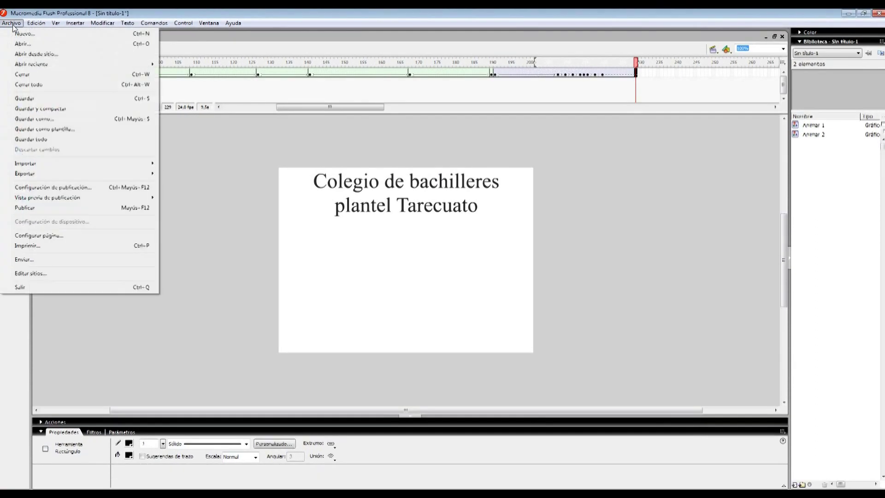
left_click(39, 99)
left_click(324, 205)
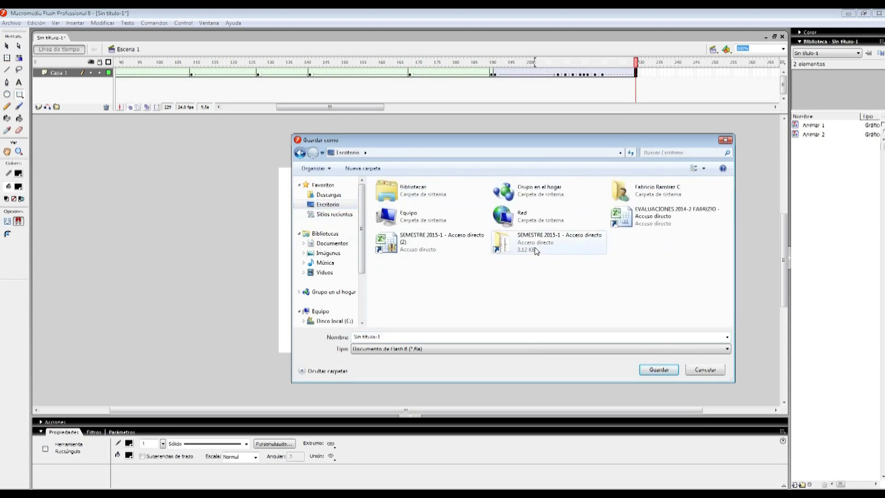
double_click(536, 251)
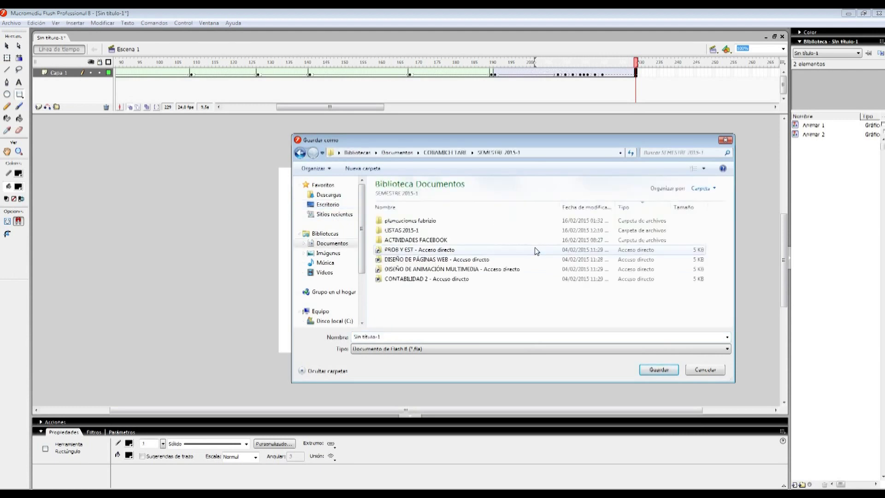
double_click(431, 261)
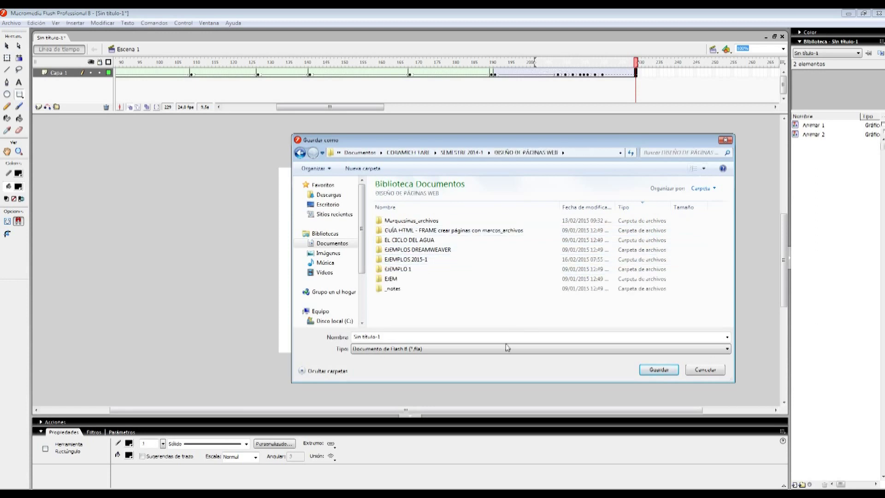
- Create a new folder named "semestre 205-1" in DISEÑO DE PÁGINAS WEB and open it
right_click(461, 318)
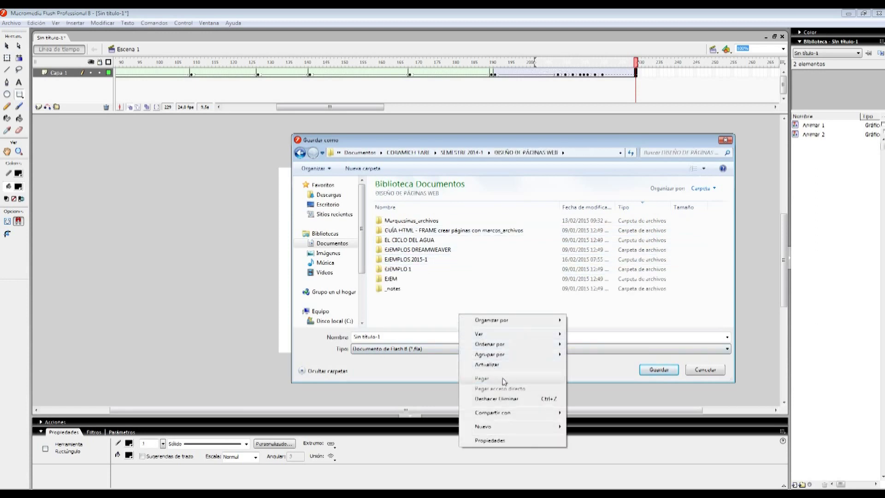
mouse_move(543, 427)
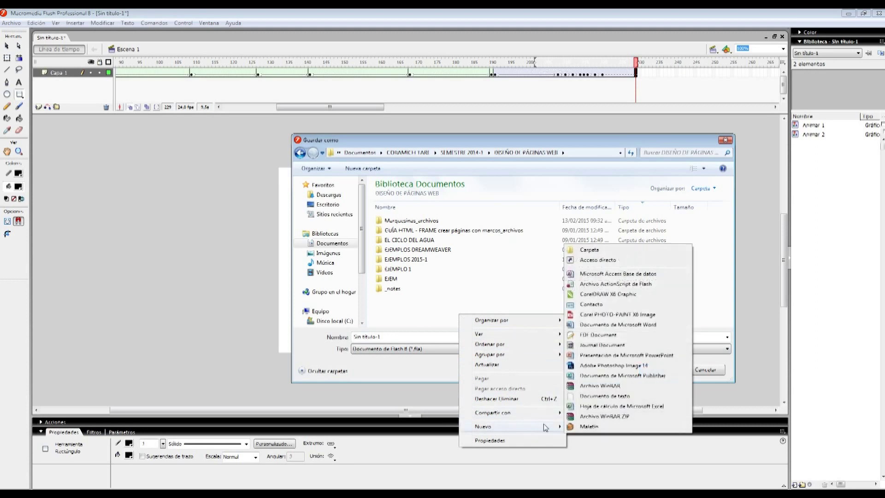
left_click(589, 249)
type("semestre")
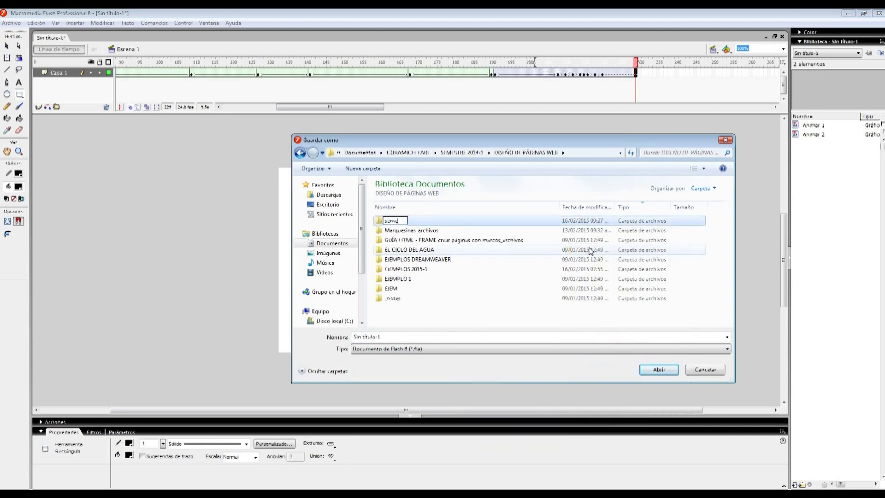
type(" 205-1")
key("Return")
key("Return")
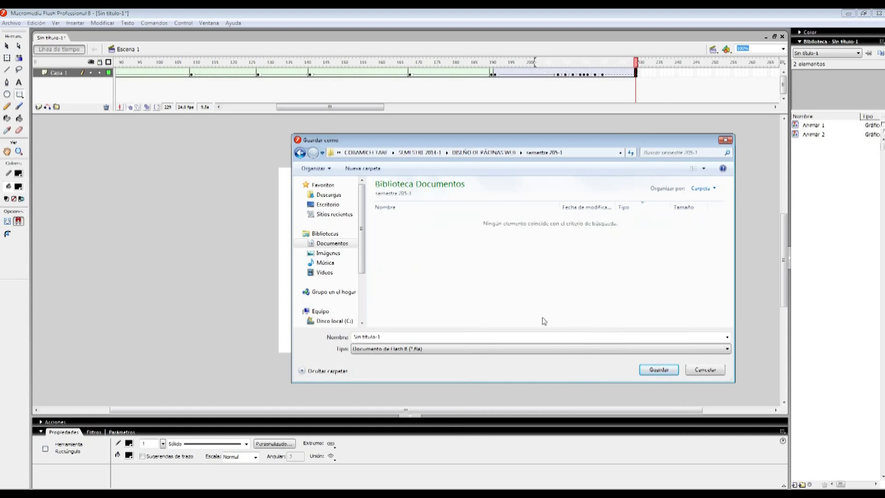
- Save the document in that folder under the name "interpolaciones"
left_click(538, 338)
type("interpolaciones")
key("Return")
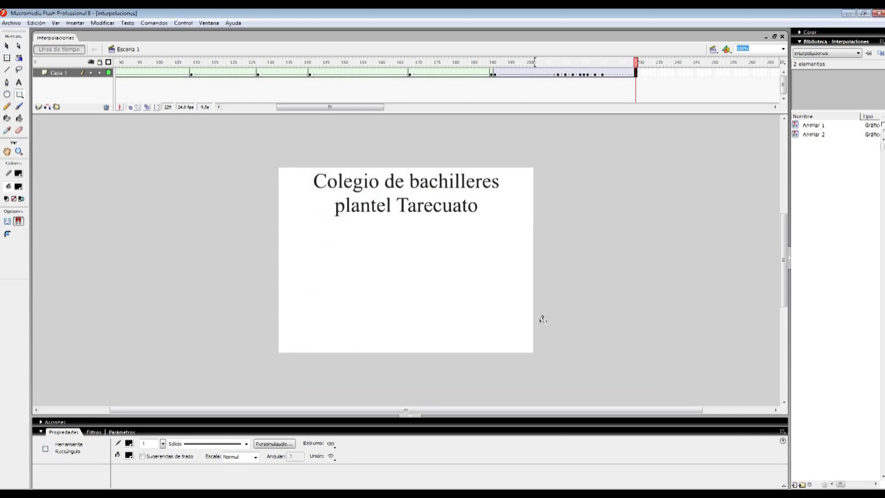
- Switch to the Notepad note and add "ya¡¡" below the existing text
key("alt+Tab")
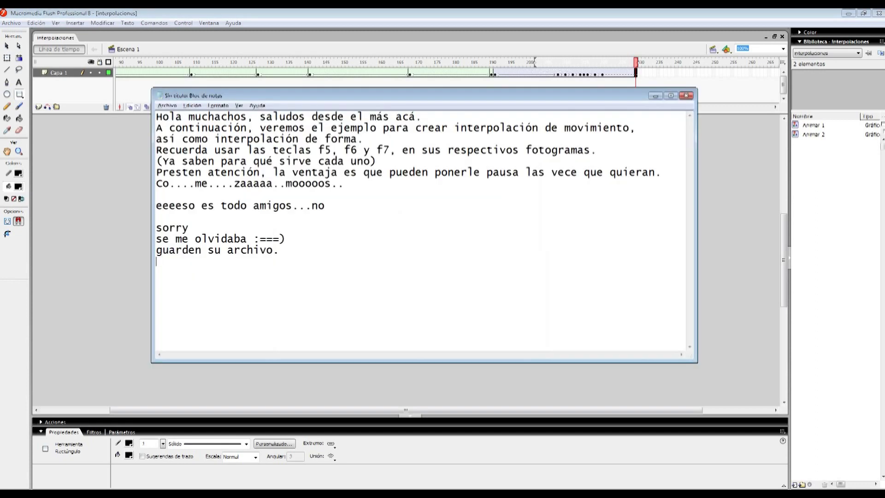
type("ya¡¡")
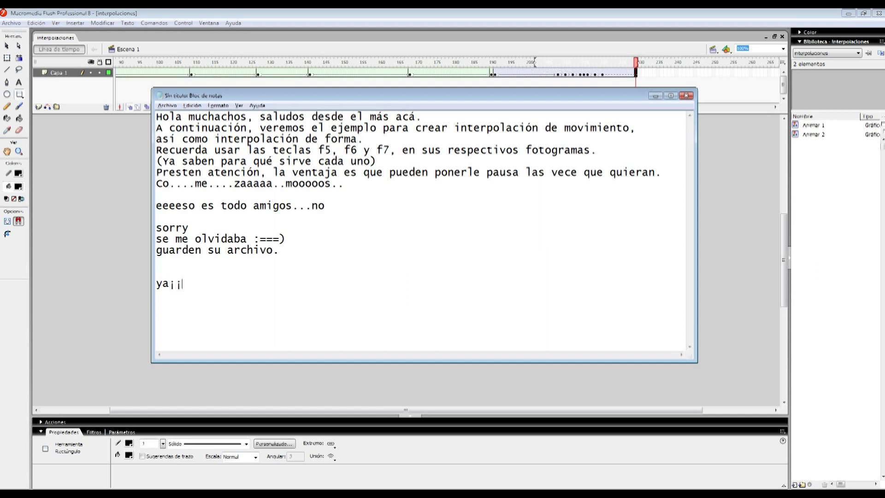